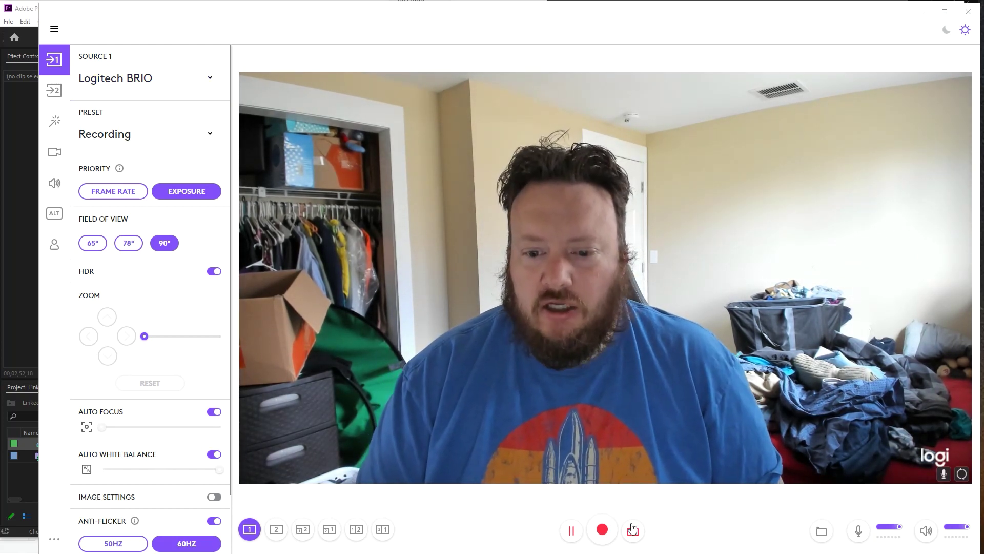
{"action": "left_click", "coordinate": [610, 533]}
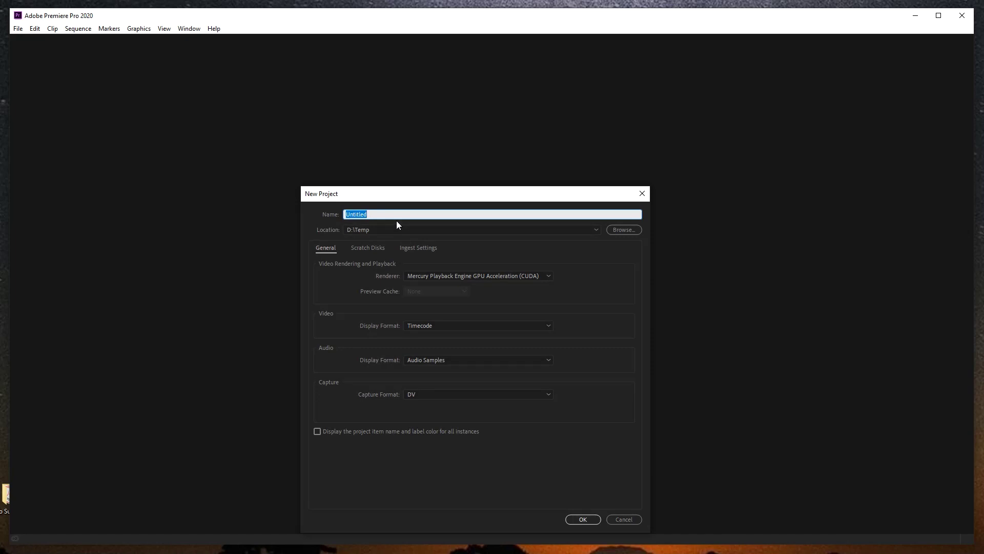
Create a new Premiere Pro project named Linkedin, overwriting the existing project of that name.
{"action": "type", "text": "Linkedin"}
{"action": "key", "text": "Return"}
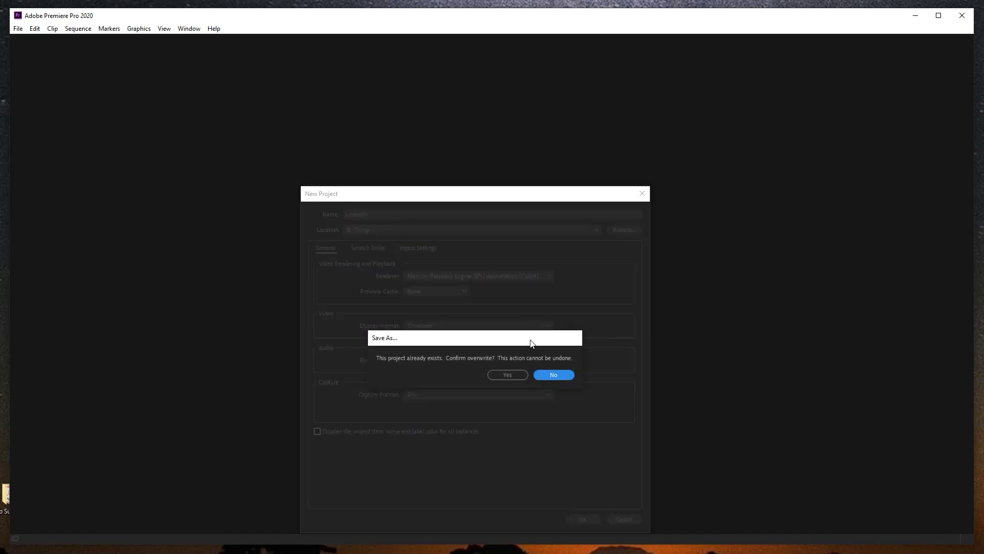
{"action": "left_click", "coordinate": [507, 374]}
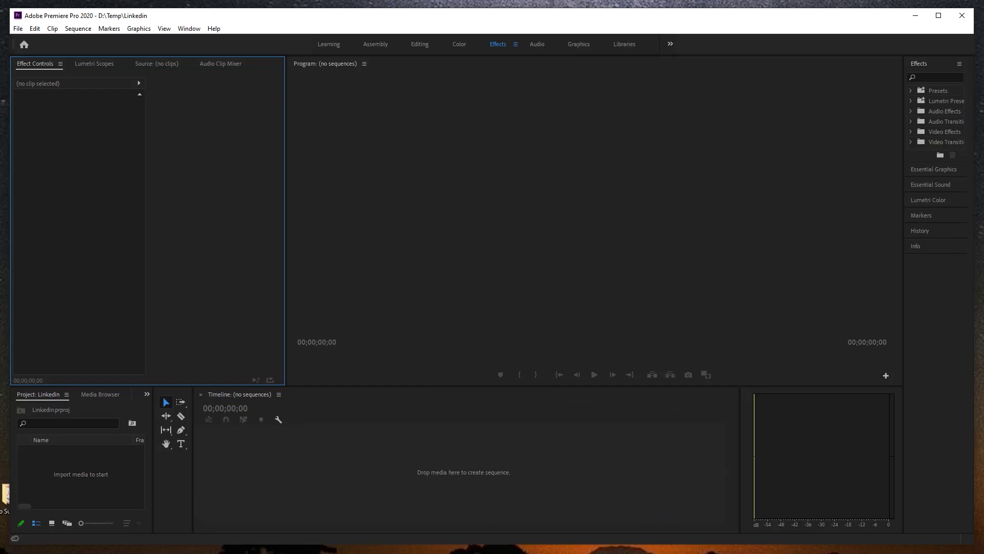
Import 2020-04-15_08-31-50.mp4 from the LogiCapture folder into the project and create a sequence from it.
{"action": "key", "text": "alt+Tab"}
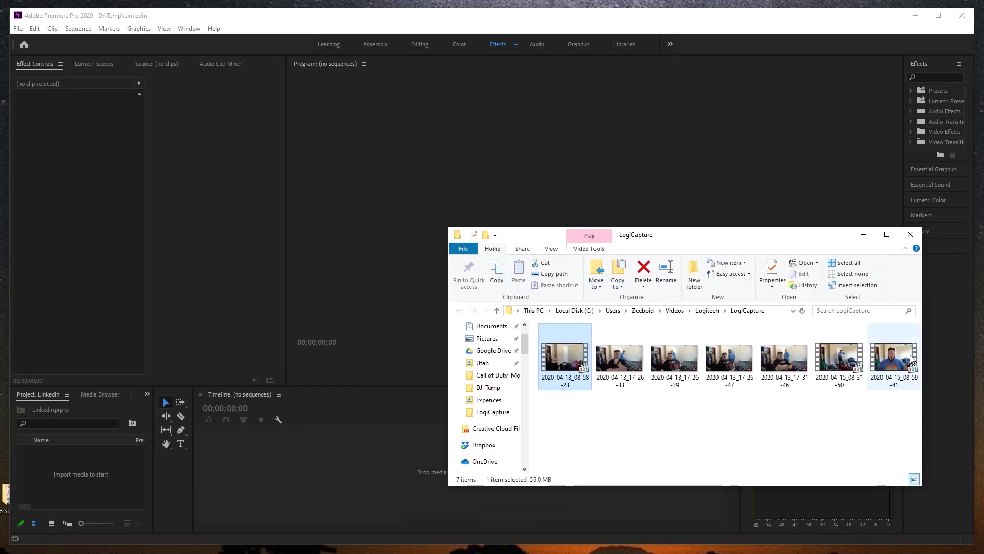
{"action": "left_click", "coordinate": [843, 354]}
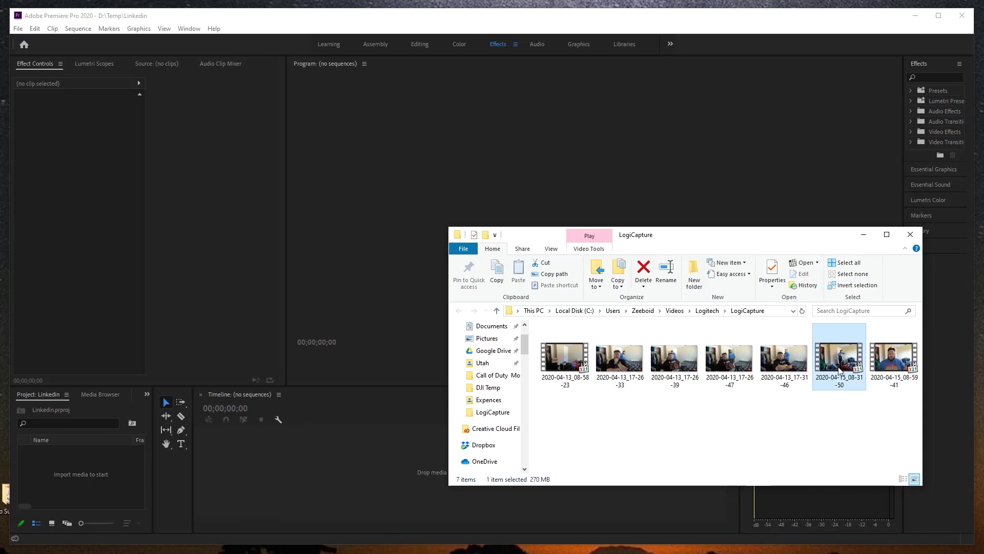
{"action": "left_click_drag", "start_coordinate": [823, 364], "coordinate": [99, 482]}
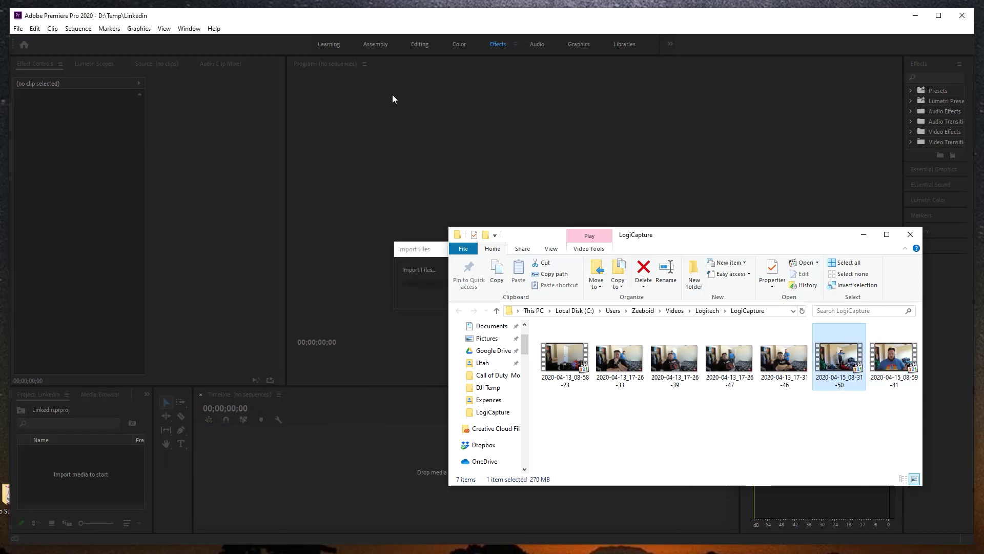
{"action": "left_click", "coordinate": [476, 24]}
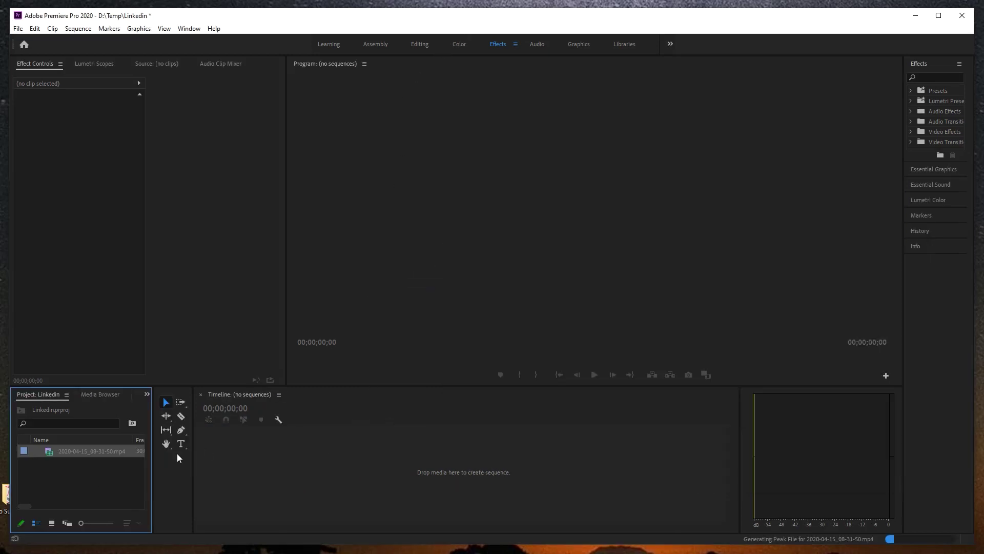
{"action": "left_click_drag", "start_coordinate": [81, 449], "coordinate": [241, 478]}
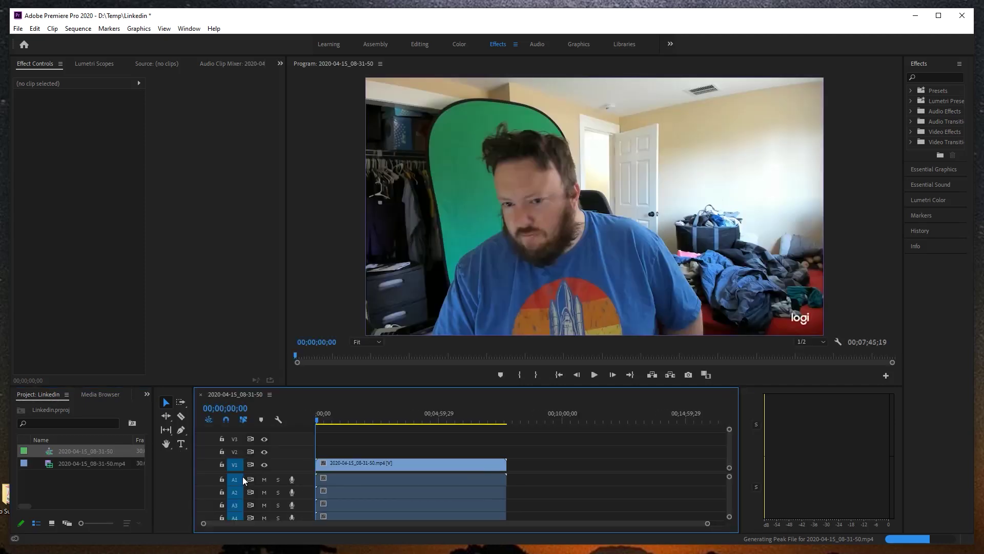
Split the clip at 00;01;12;05, delete the opening part and close the gap it leaves.
{"action": "left_click_drag", "start_coordinate": [318, 421], "coordinate": [346, 429]}
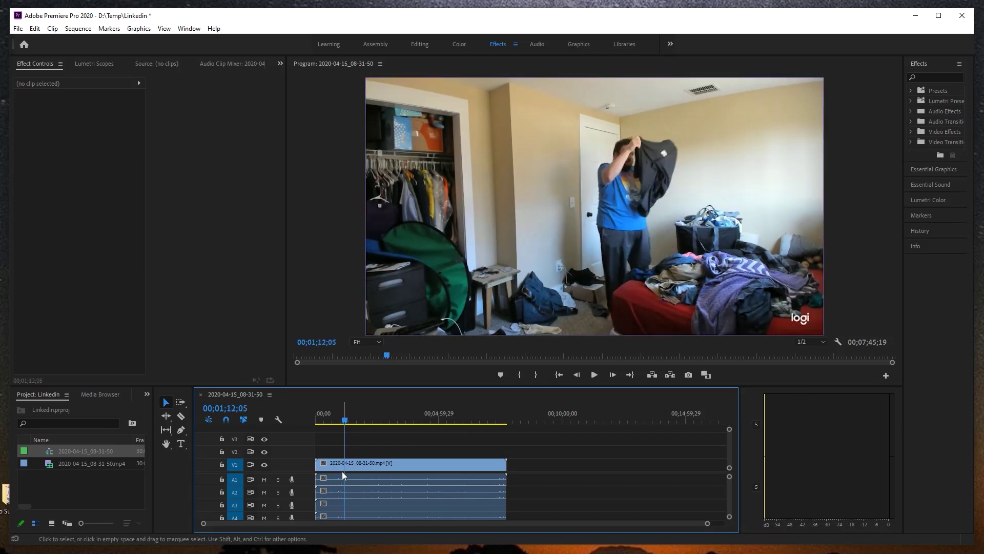
{"action": "key", "text": "c"}
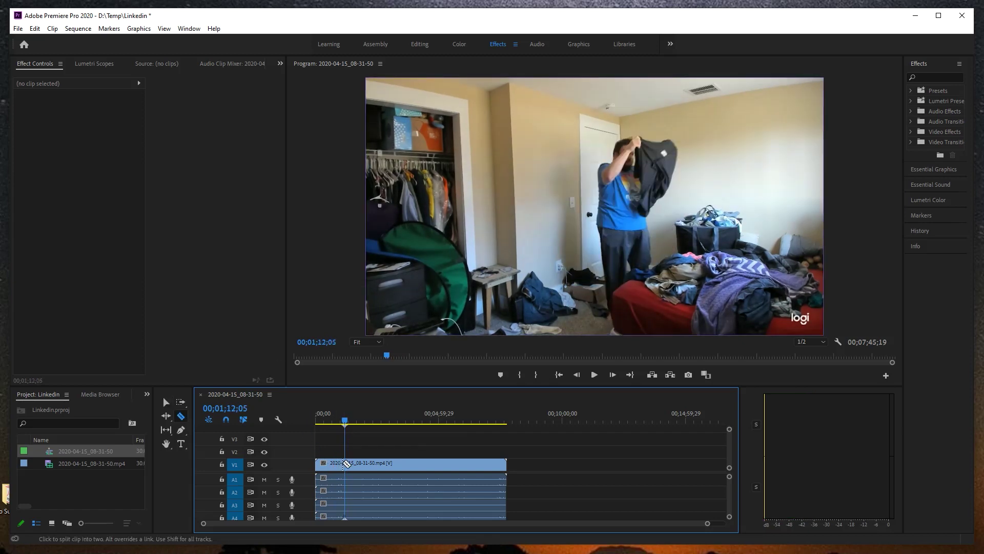
{"action": "left_click", "coordinate": [347, 464]}
{"action": "key", "text": "v"}
{"action": "left_click", "coordinate": [334, 462]}
{"action": "key", "text": "Delete"}
{"action": "left_click", "coordinate": [335, 463]}
{"action": "key", "text": "Delete"}
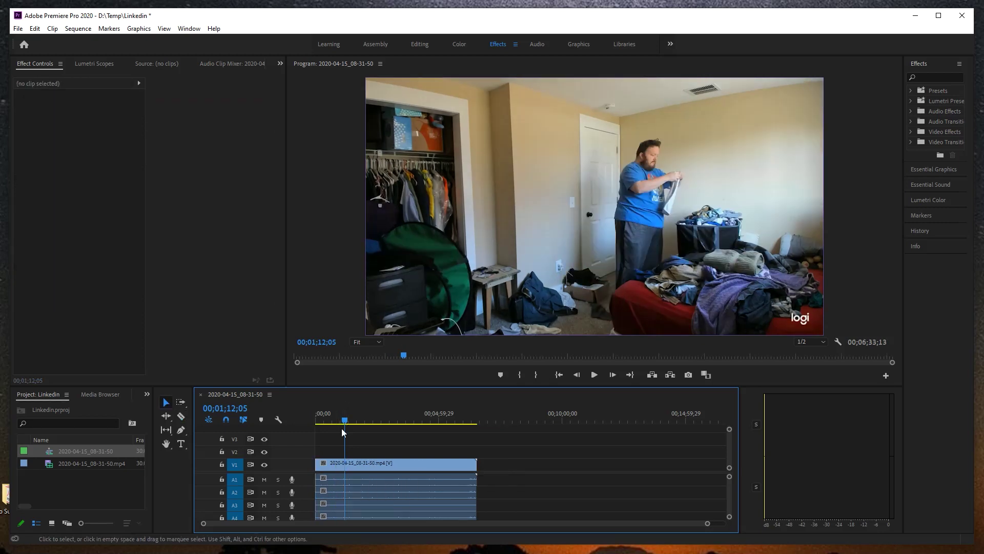
Split the clip at 00;05;45;09 and delete the part after the cut.
{"action": "left_click_drag", "start_coordinate": [345, 424], "coordinate": [456, 420]}
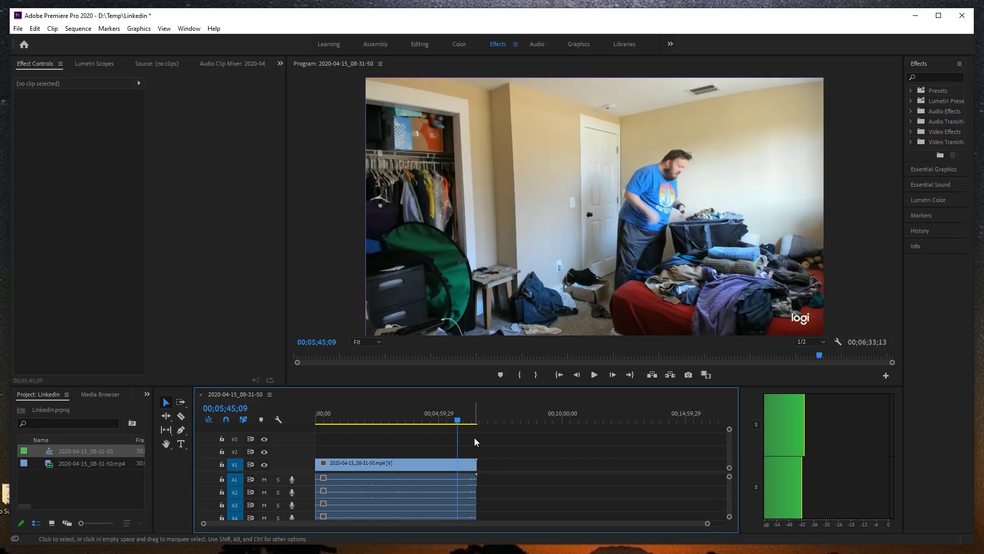
{"action": "key", "text": "c"}
{"action": "left_click", "coordinate": [460, 467]}
{"action": "key", "text": "v"}
{"action": "left_click", "coordinate": [470, 468]}
{"action": "key", "text": "Delete"}
{"action": "key", "text": "Delete"}
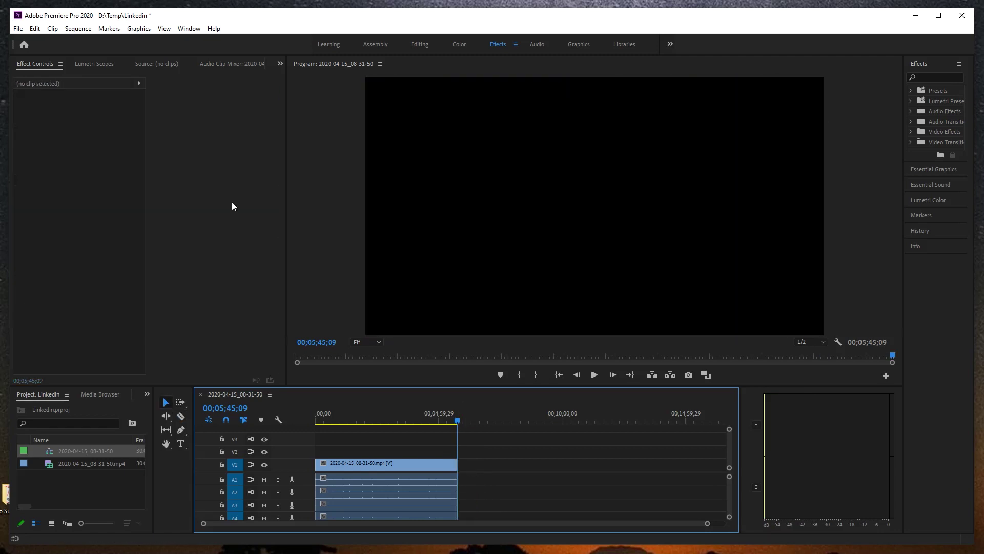
Export the sequence as H.264 media with the Match Source - High bitrate preset.
{"action": "left_click", "coordinate": [20, 29]}
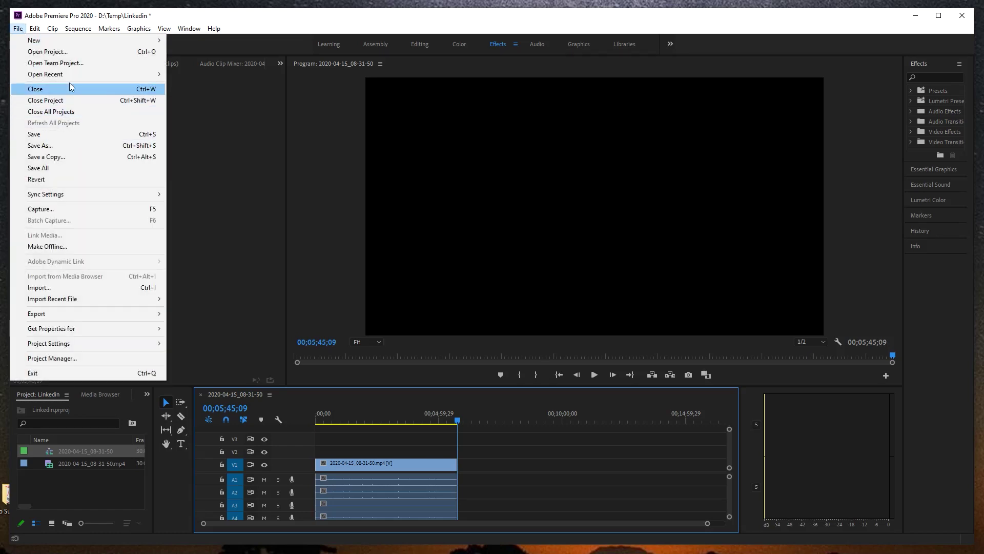
{"action": "mouse_move", "coordinate": [72, 313]}
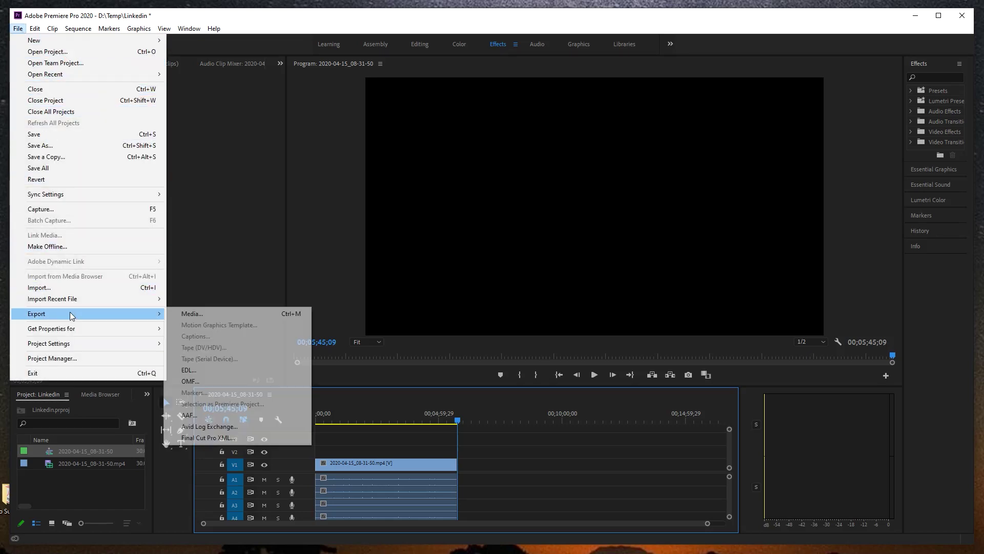
{"action": "left_click", "coordinate": [203, 313]}
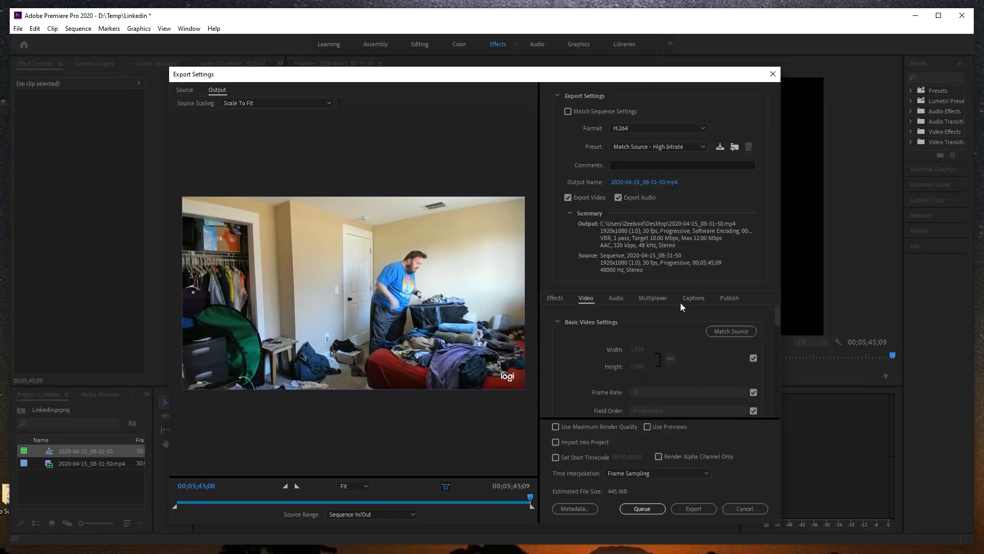
{"action": "left_click", "coordinate": [693, 508]}
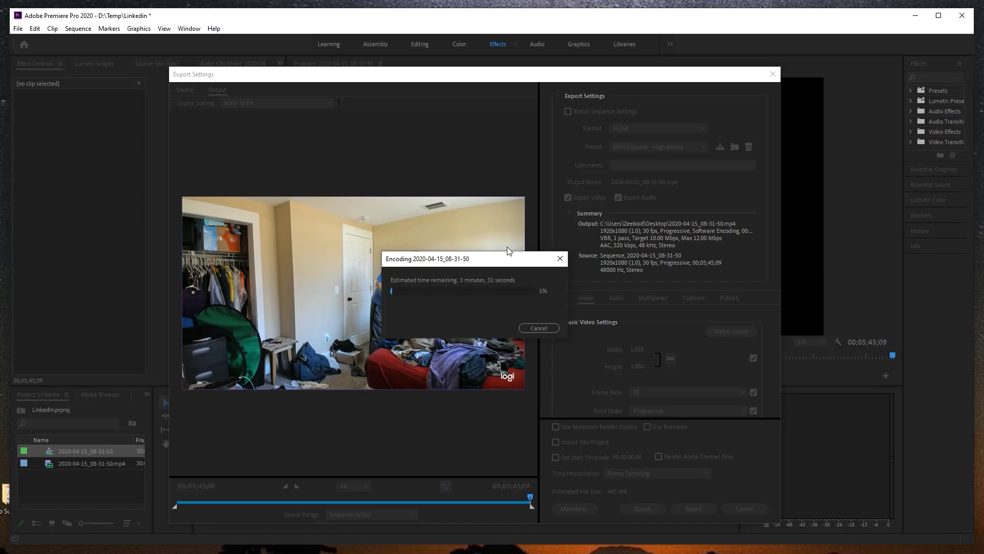
Move the encoding progress window aside and examine the CPU load in an enlarged Task Manager during the export.
{"action": "left_click_drag", "start_coordinate": [495, 259], "coordinate": [112, 65]}
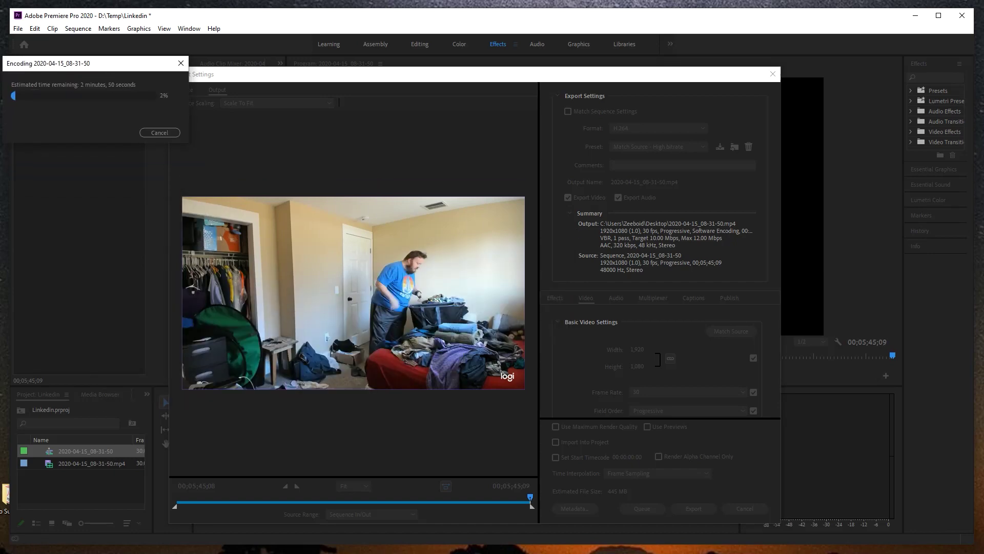
{"action": "key", "text": "ctrl+shift+Escape"}
{"action": "left_click_drag", "start_coordinate": [328, 398], "coordinate": [542, 100]}
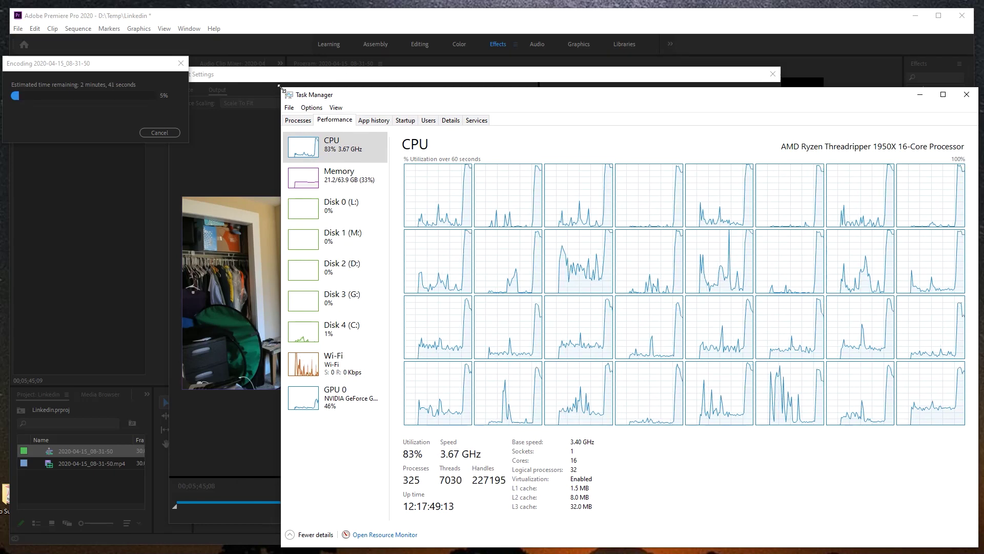
{"action": "left_click_drag", "start_coordinate": [277, 77], "coordinate": [204, 24]}
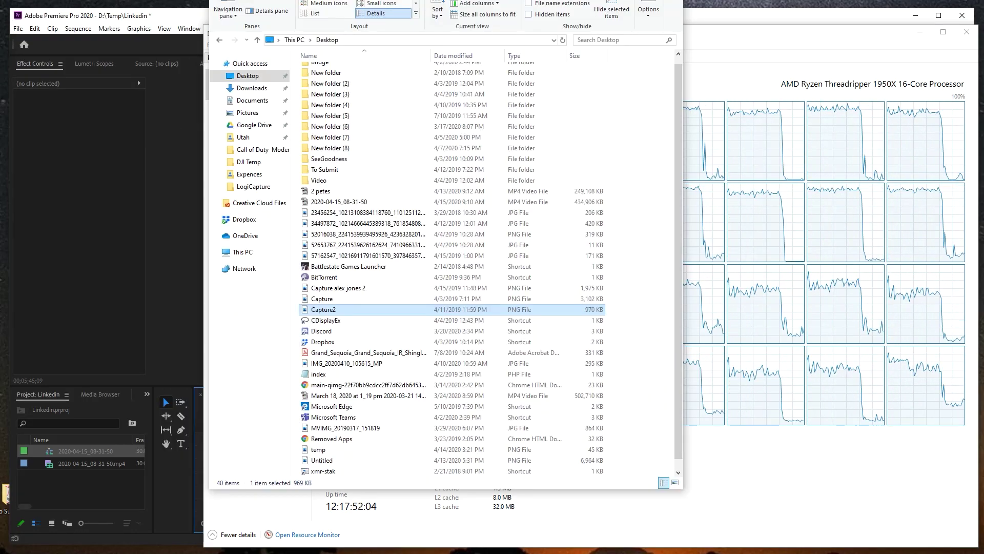
Sort the Desktop folder by date modified, play the exported 2020-04-15_08-31-50 video to check it, and close the player.
{"action": "left_click_drag", "start_coordinate": [468, 5], "coordinate": [390, 100]}
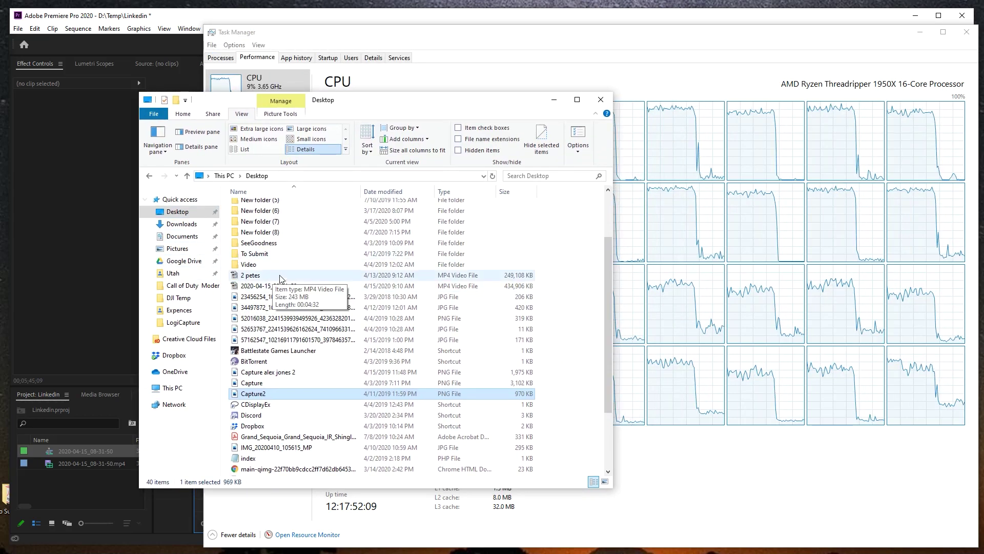
{"action": "left_click", "coordinate": [383, 191]}
{"action": "left_click", "coordinate": [272, 219]}
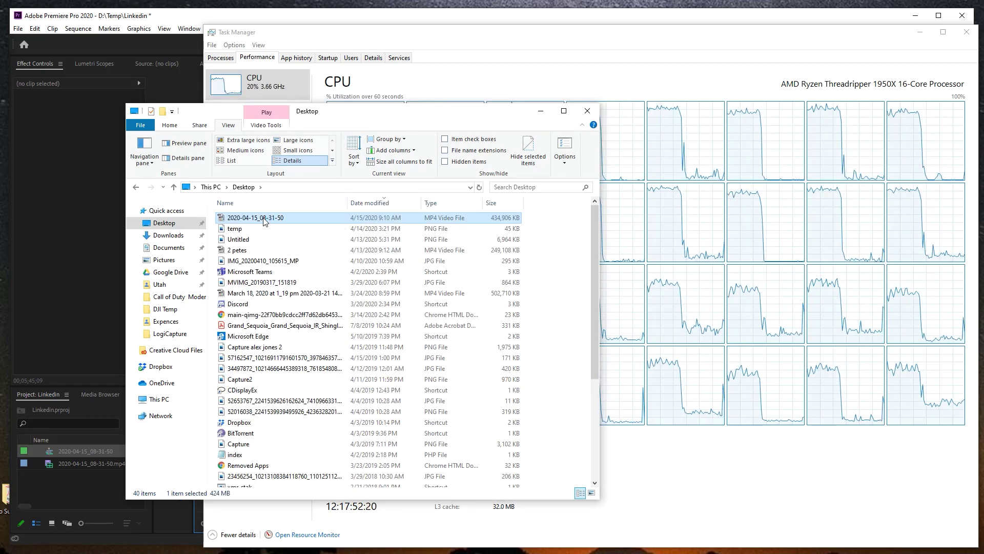
{"action": "double_click", "coordinate": [265, 219]}
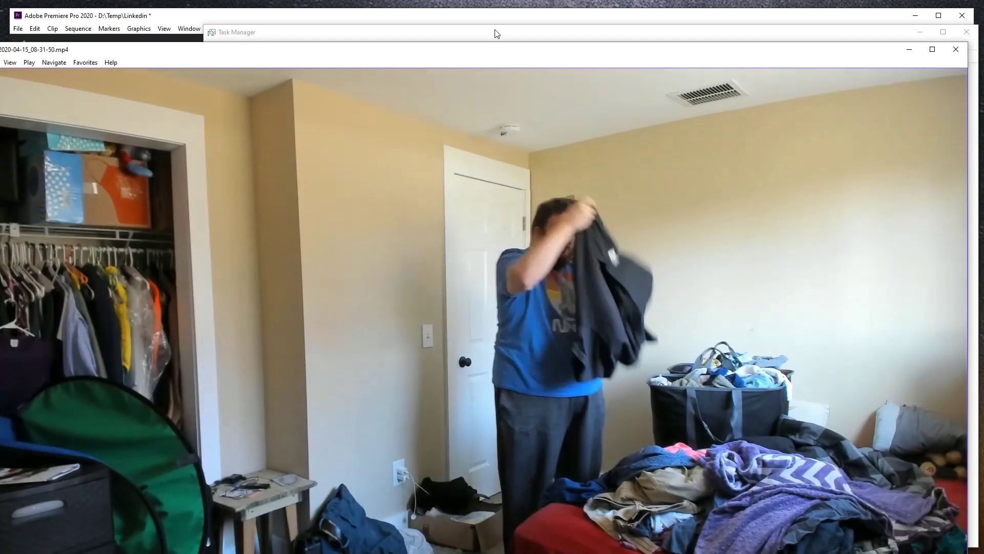
{"action": "left_click", "coordinate": [955, 49]}
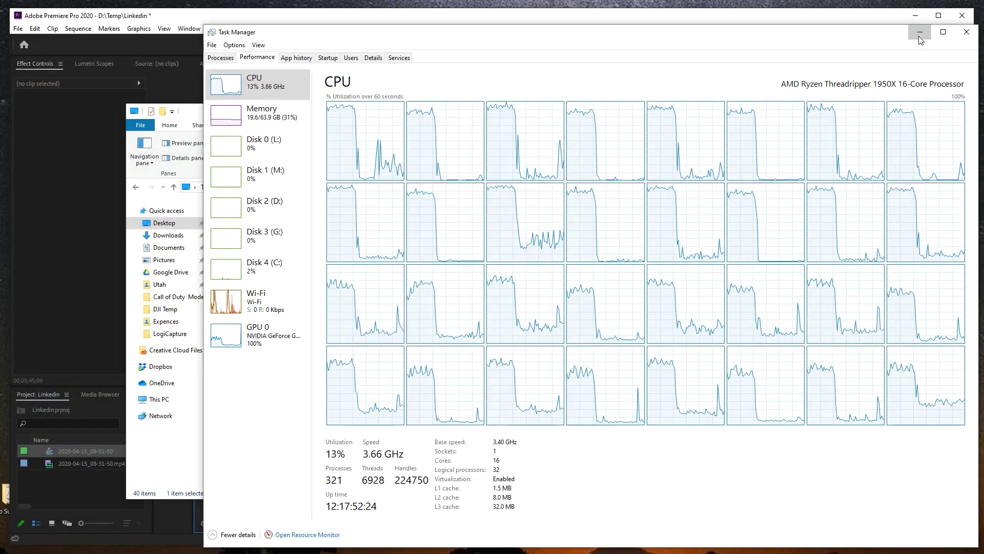
Switch to YouTube in the browser and upload the 2020-04-15_08-31-50 video from the Desktop.
{"action": "key", "text": "alt+Tab"}
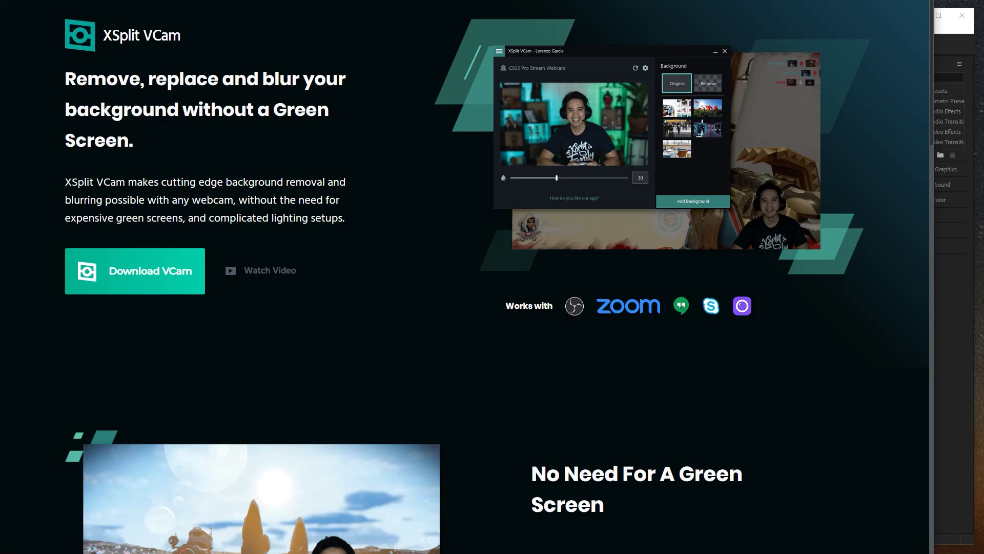
{"action": "left_click", "coordinate": [164, 18]}
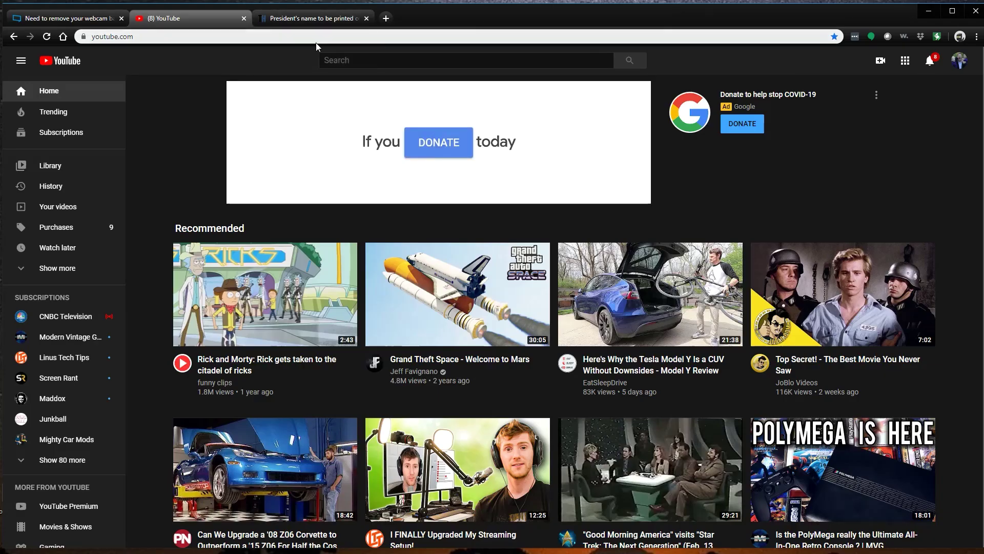
{"action": "left_click", "coordinate": [879, 62]}
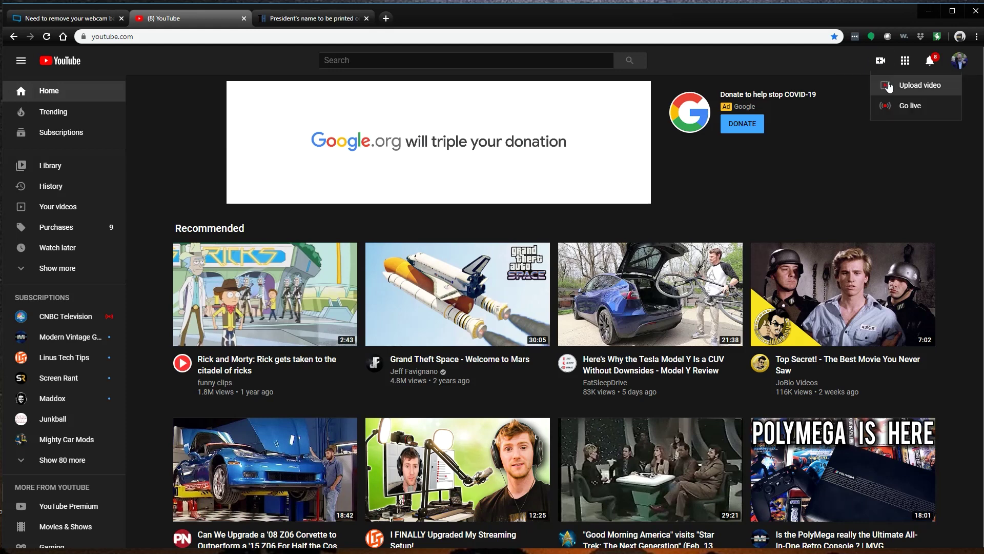
{"action": "left_click", "coordinate": [904, 87]}
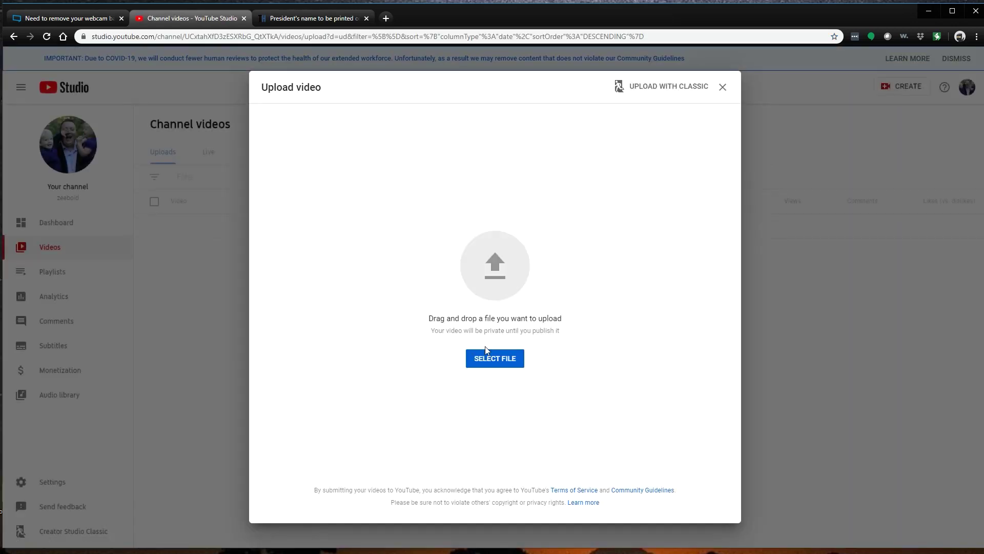
{"action": "left_click", "coordinate": [487, 358]}
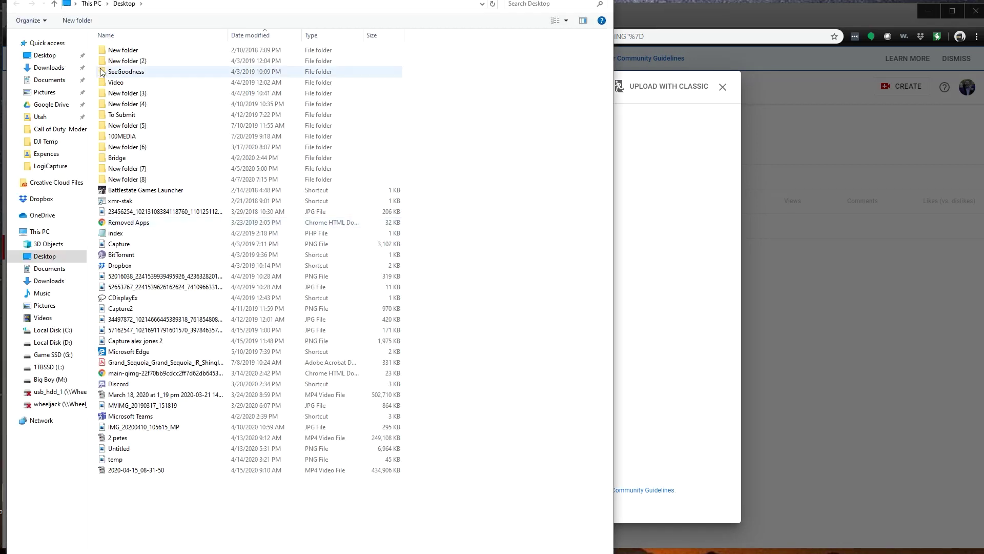
{"action": "left_click", "coordinate": [50, 58]}
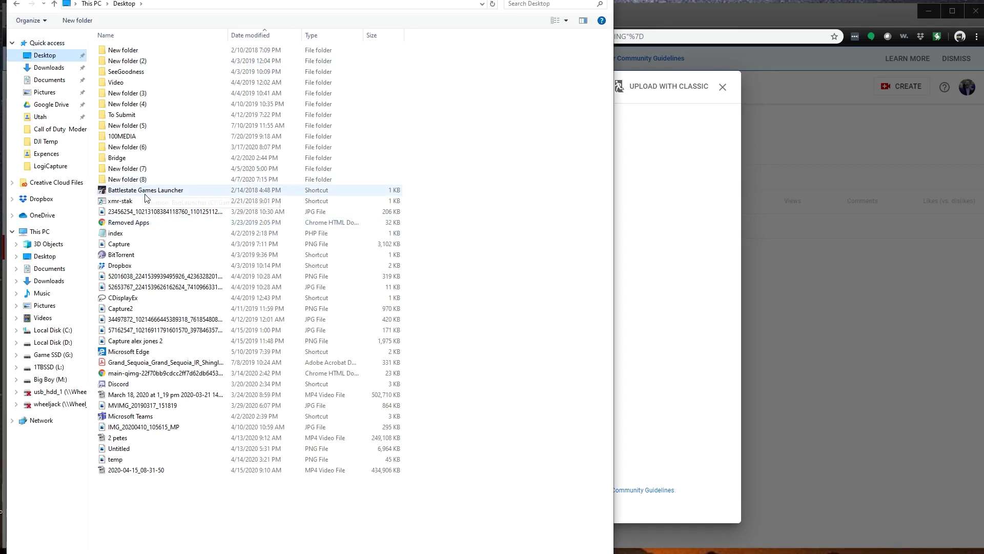
{"action": "double_click", "coordinate": [136, 469]}
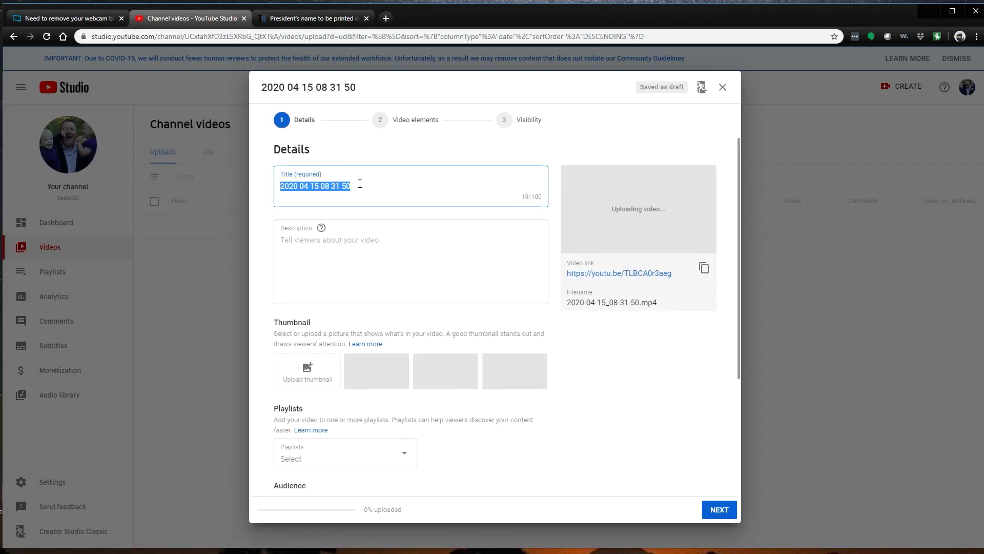
Title the video with the presenter's first name followed by "Doing Laundry", leave the description empty and continue to the video elements.
{"action": "type", "text": "Pe"}
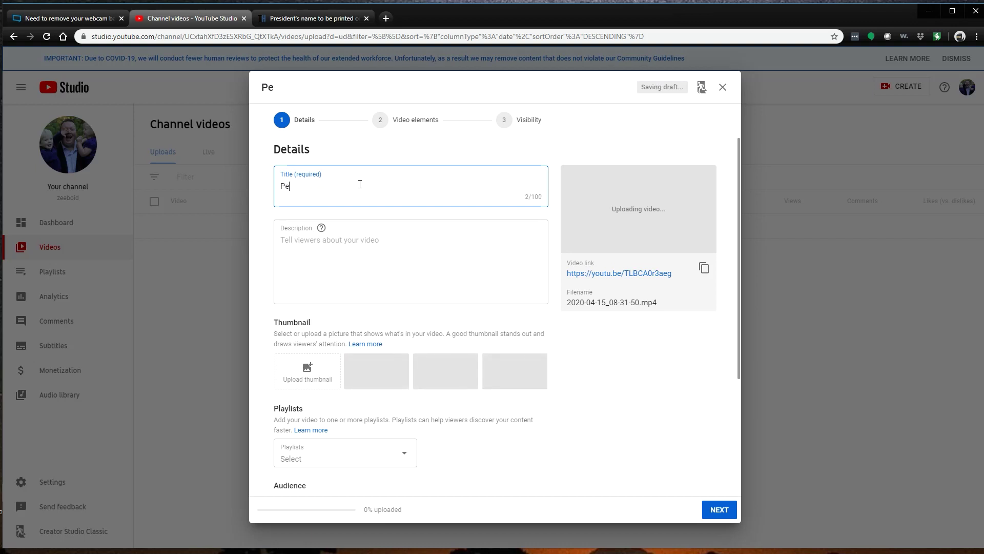
{"action": "type", "text": "te Doing Laundry"}
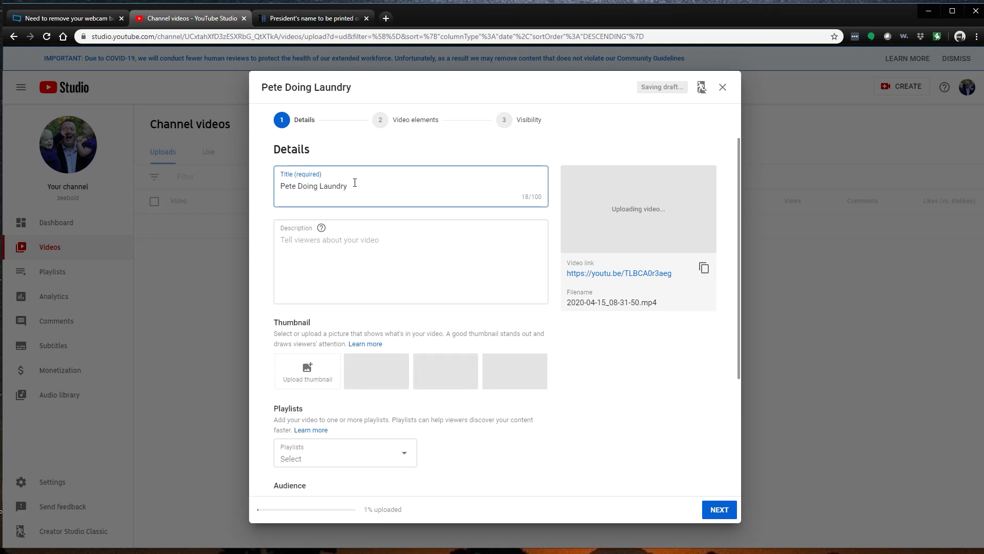
{"action": "left_click", "coordinate": [301, 242]}
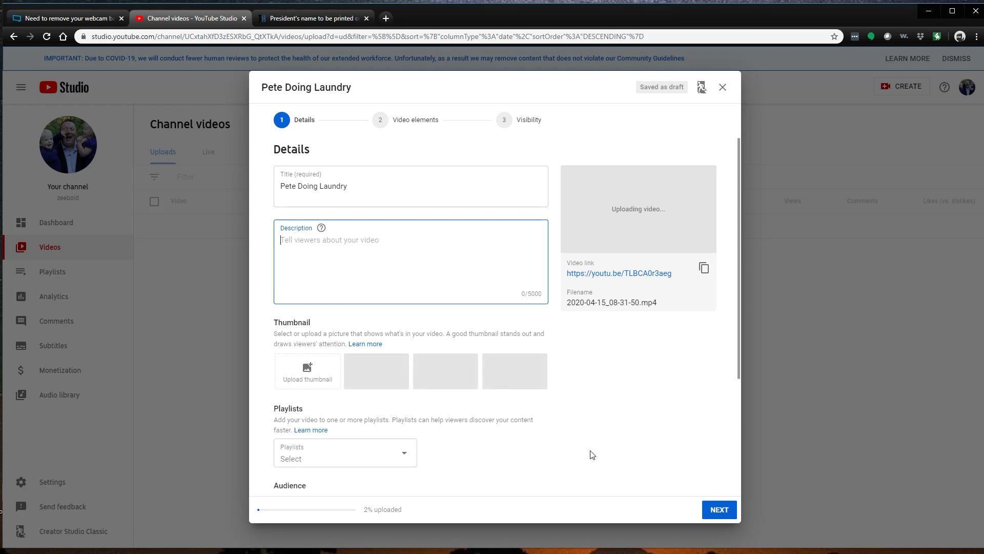
{"action": "left_click", "coordinate": [719, 511]}
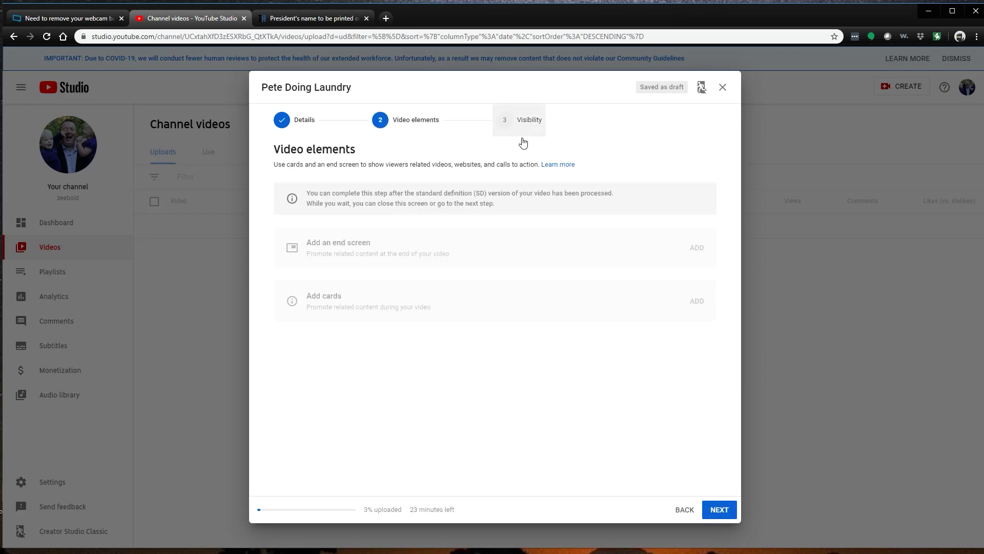
Set the laundry video's visibility to Public and publish it.
{"action": "left_click", "coordinate": [720, 509]}
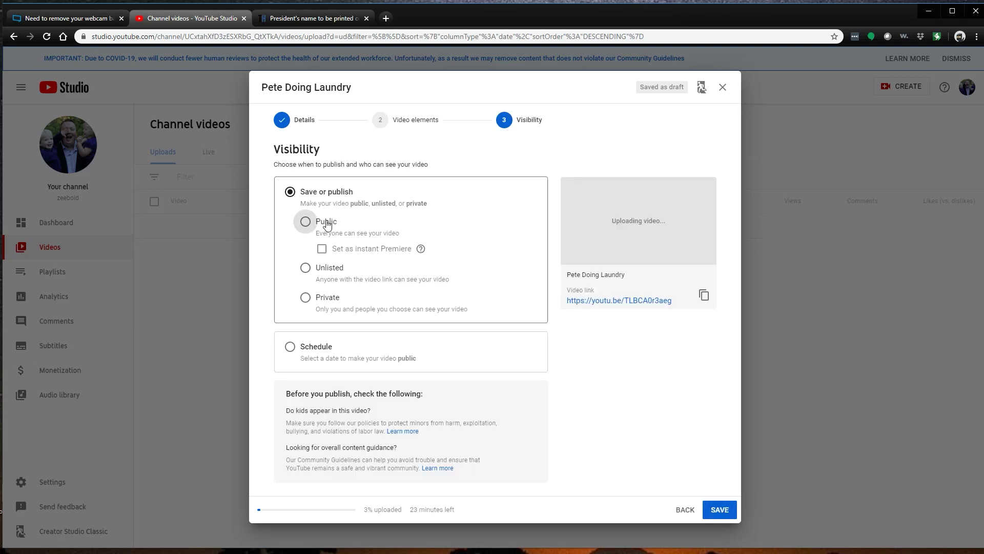
{"action": "left_click", "coordinate": [330, 274]}
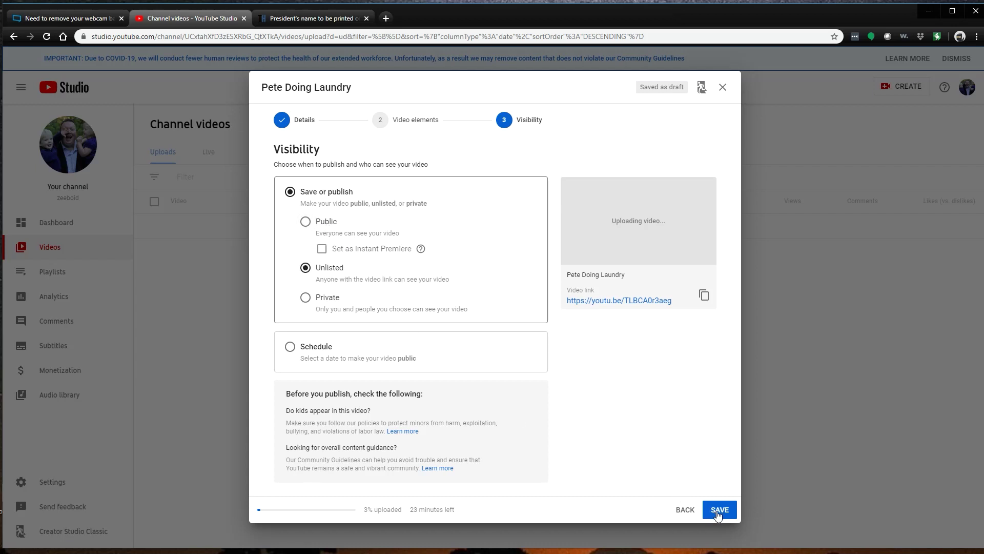
{"action": "left_click", "coordinate": [325, 220]}
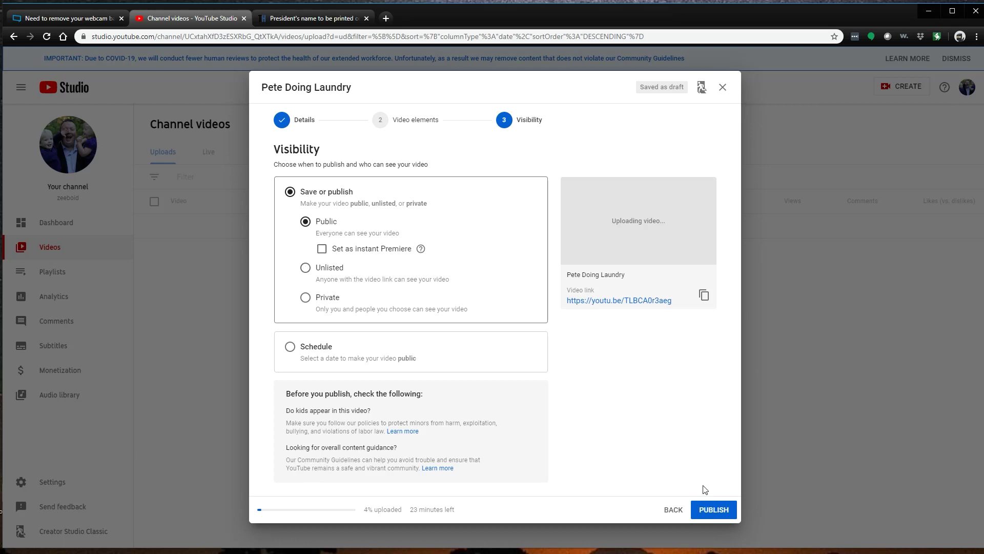
{"action": "left_click", "coordinate": [718, 509]}
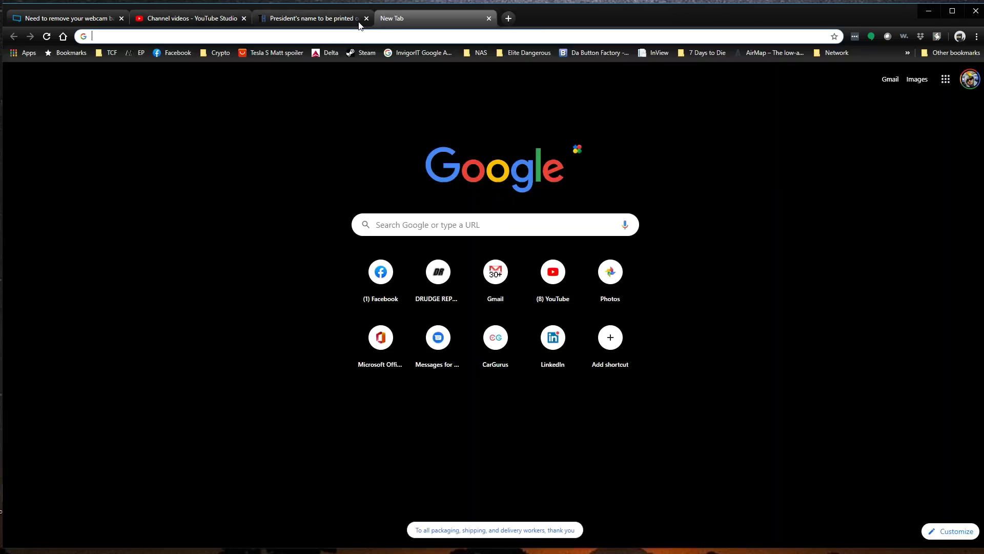
Copy the share link of the newly published video from the channel's uploads and open it in the new browser tab.
{"action": "left_click", "coordinate": [198, 18]}
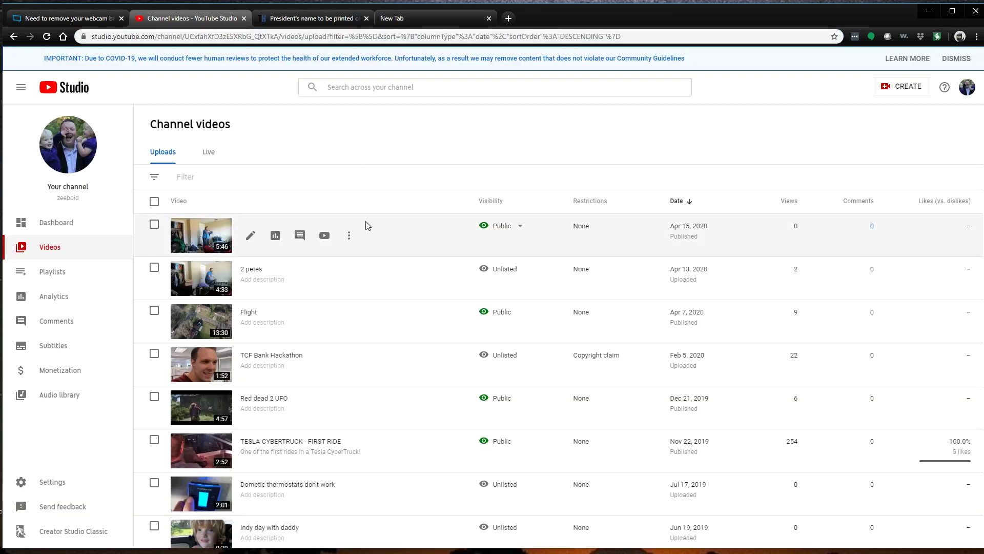
{"action": "left_click", "coordinate": [350, 237]}
{"action": "left_click", "coordinate": [303, 254]}
{"action": "left_click", "coordinate": [395, 18]}
{"action": "key", "text": "ctrl+v"}
{"action": "key", "text": "Return"}
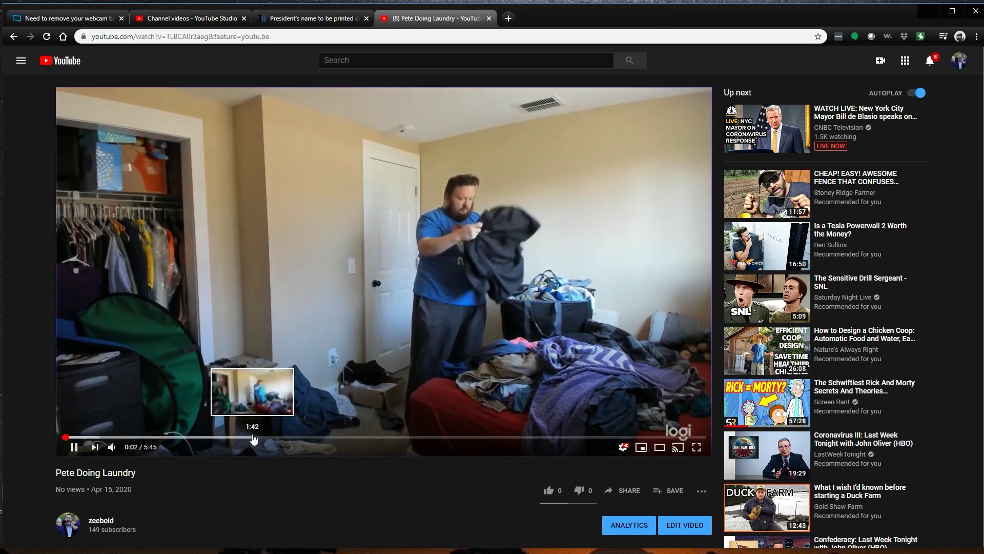
Check the player settings of the published laundry video and pause its playback.
{"action": "left_click", "coordinate": [630, 451]}
{"action": "left_click", "coordinate": [630, 450]}
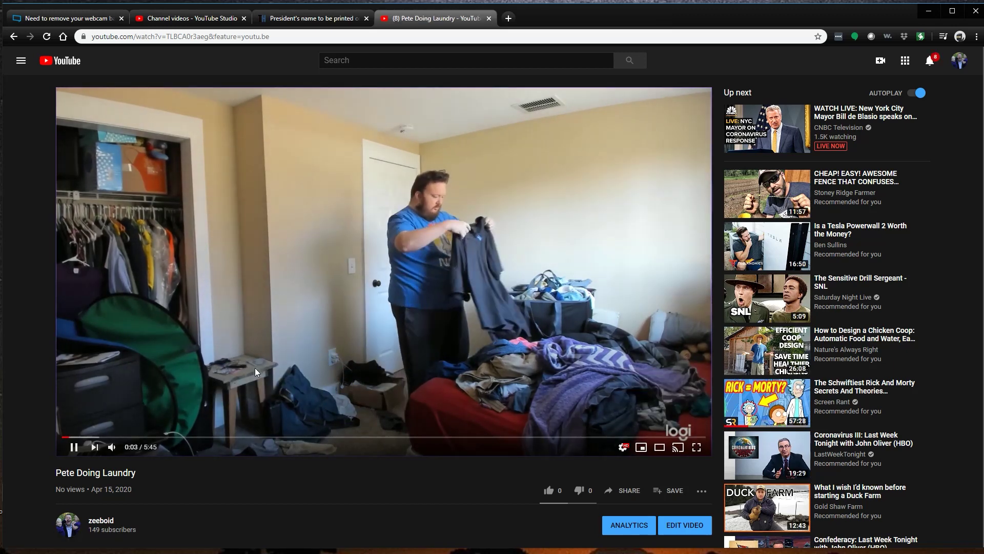
{"action": "left_click", "coordinate": [457, 275]}
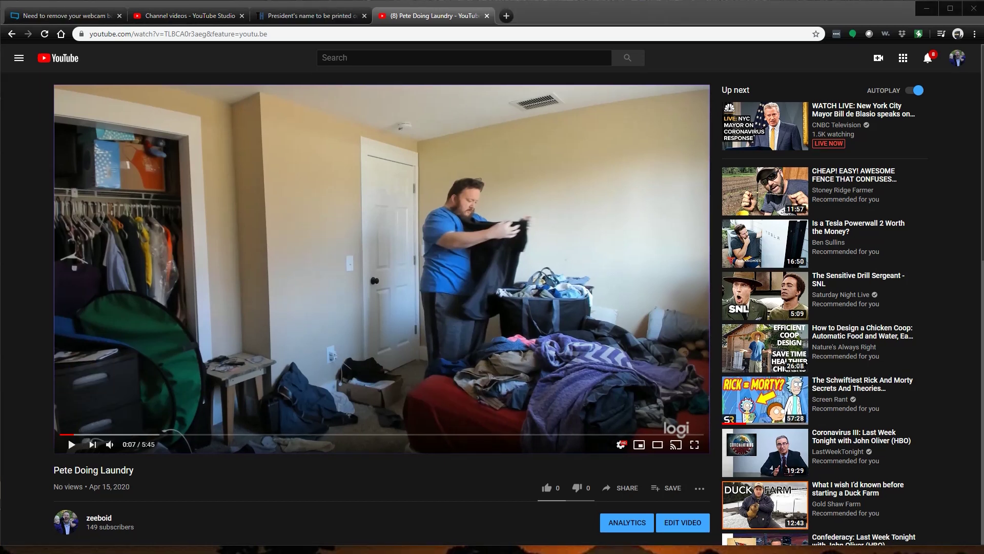
Reposition the XSplit VCam window over the browser and apply the starship bridge image as the webcam background.
{"action": "left_click_drag", "start_coordinate": [441, 213], "coordinate": [433, 154]}
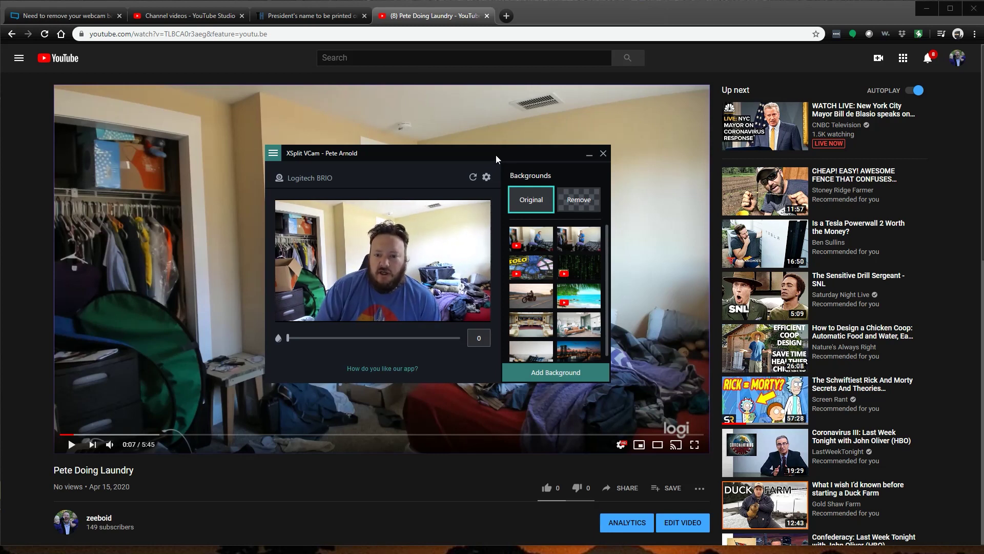
{"action": "left_click_drag", "start_coordinate": [493, 152], "coordinate": [481, 128]}
{"action": "mouse_move", "coordinate": [558, 236]}
{"action": "scroll", "coordinate": [551, 256], "scroll_direction": "down", "scroll_amount": 1}
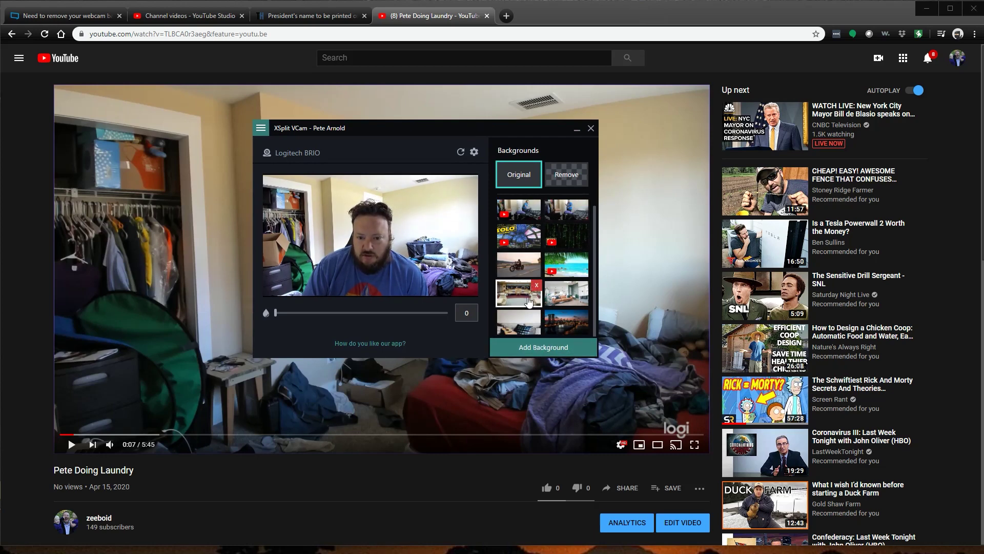
{"action": "left_click", "coordinate": [529, 301]}
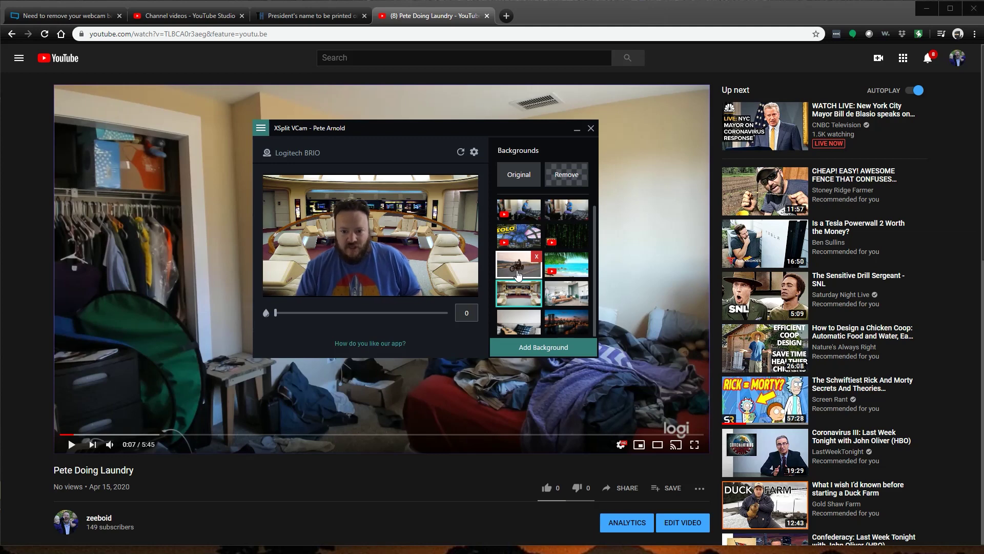
Add the copied link of the laundry video as a YouTube video background in XSplit VCam, and move its window aside.
{"action": "left_click", "coordinate": [539, 350]}
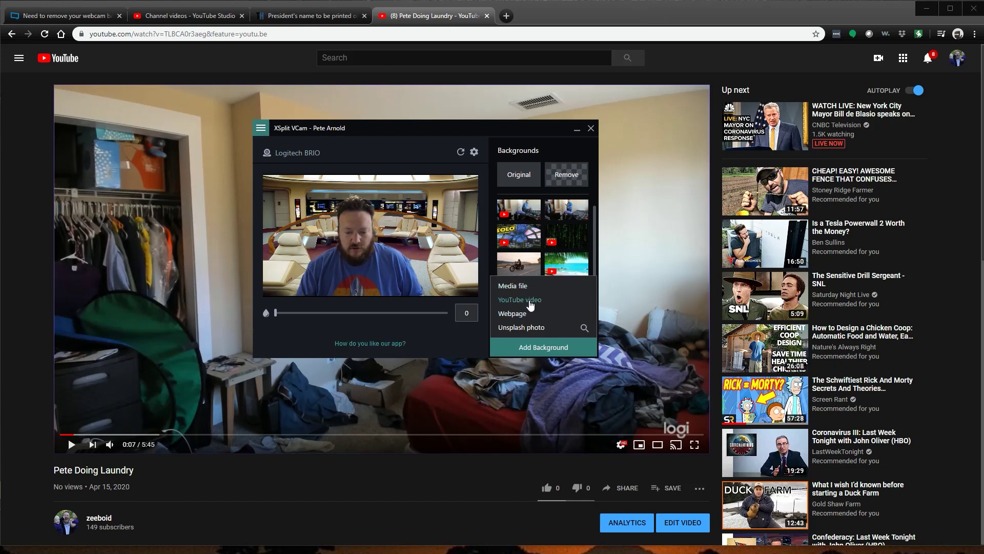
{"action": "left_click", "coordinate": [531, 305]}
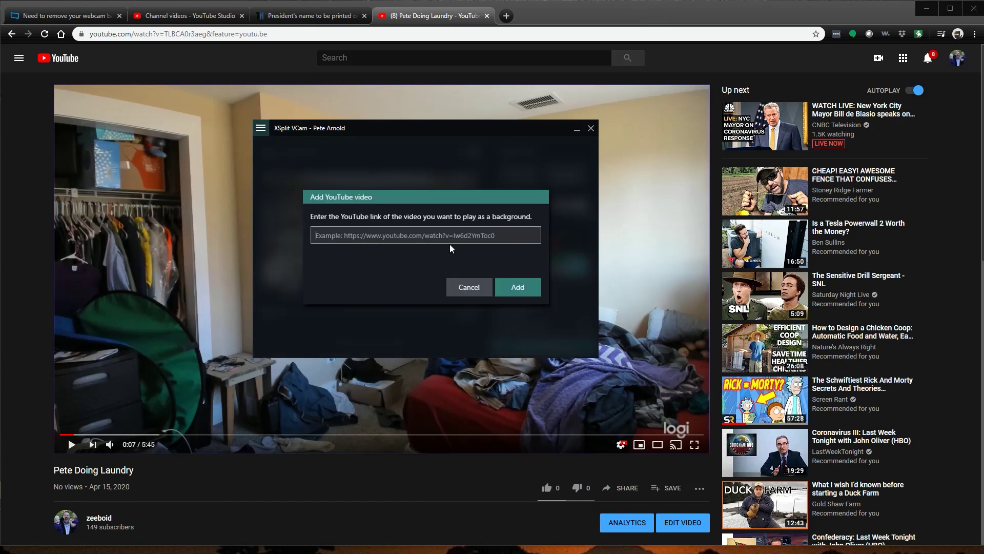
{"action": "left_click", "coordinate": [517, 287]}
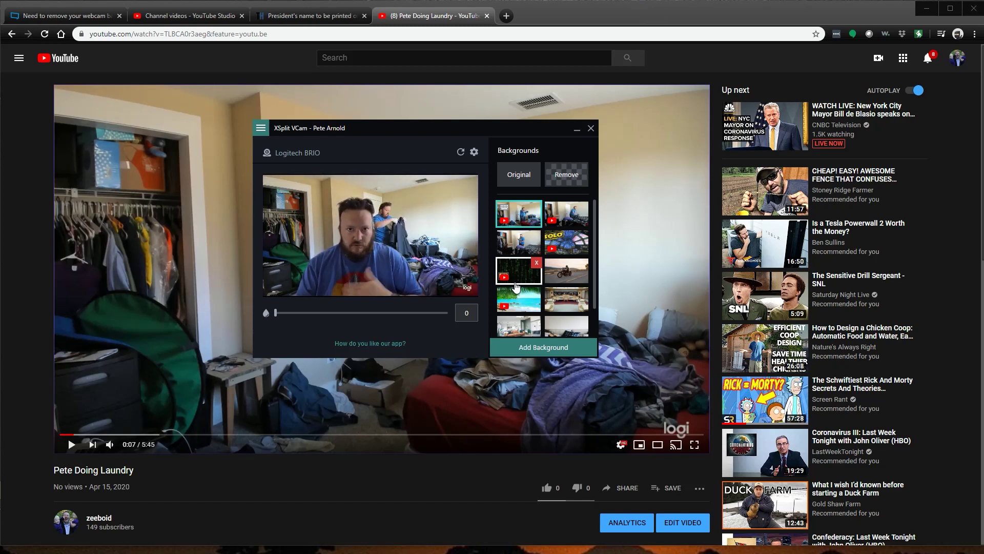
{"action": "left_click_drag", "start_coordinate": [448, 131], "coordinate": [260, 108]}
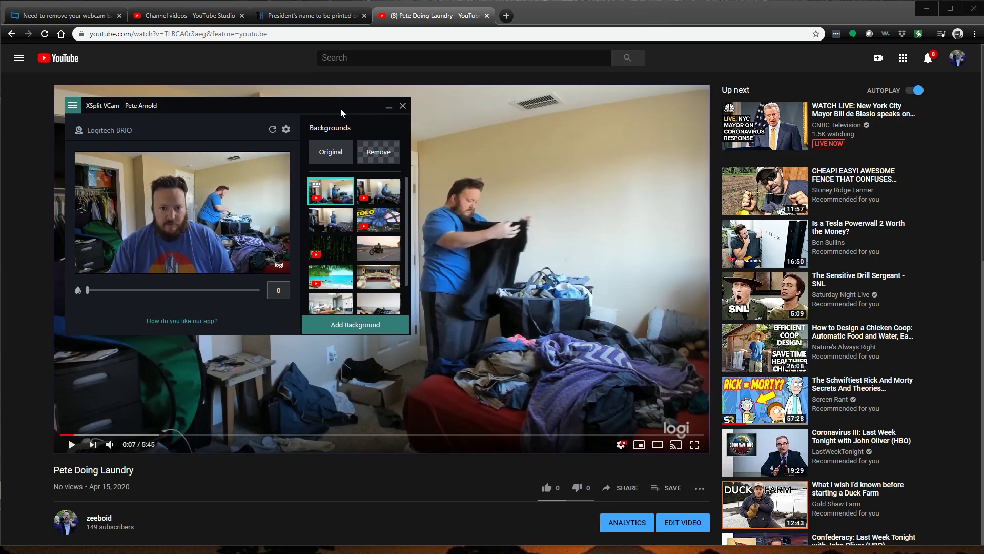
{"action": "left_click_drag", "start_coordinate": [340, 109], "coordinate": [18, 77]}
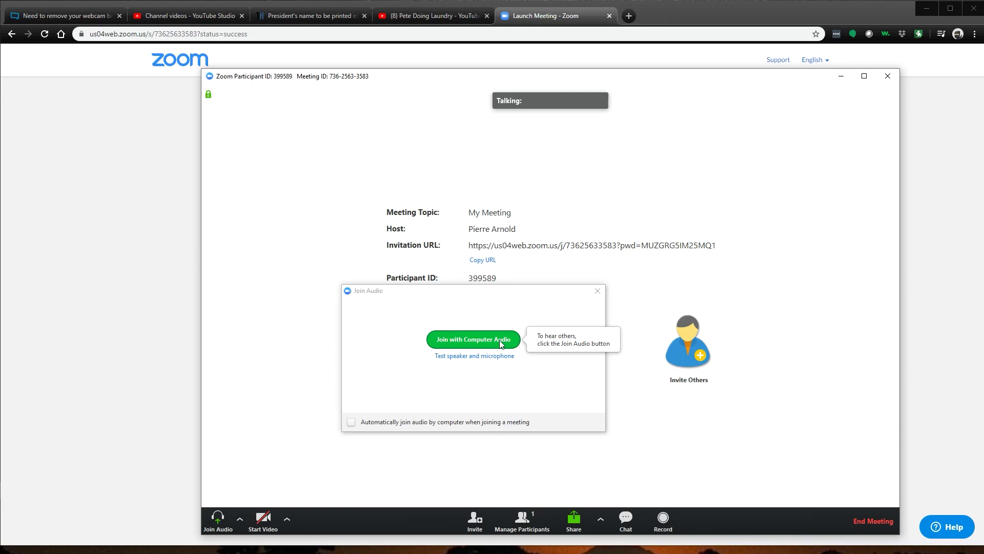
Join the Zoom meeting with computer audio and select XSplit VCam as the camera.
{"action": "left_click", "coordinate": [501, 342]}
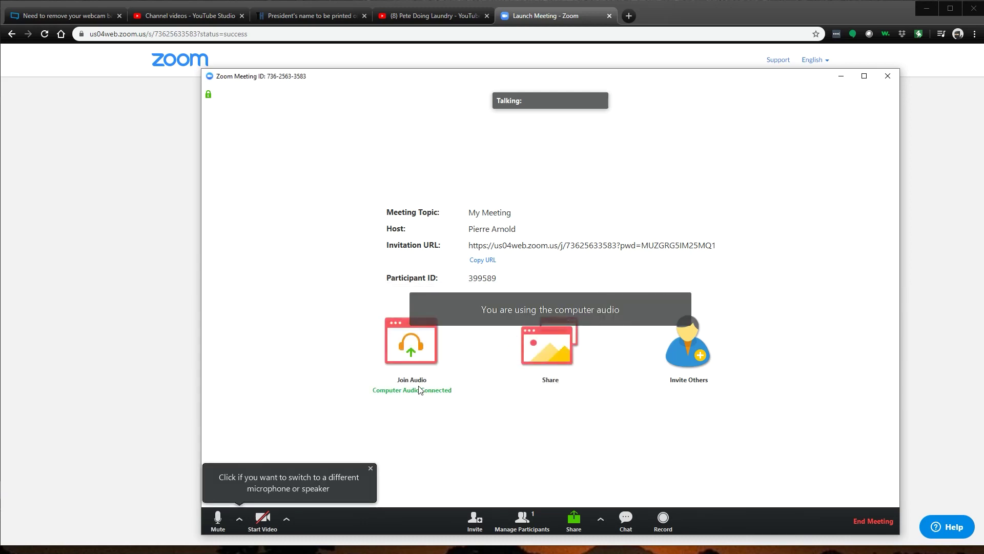
{"action": "left_click", "coordinate": [286, 520]}
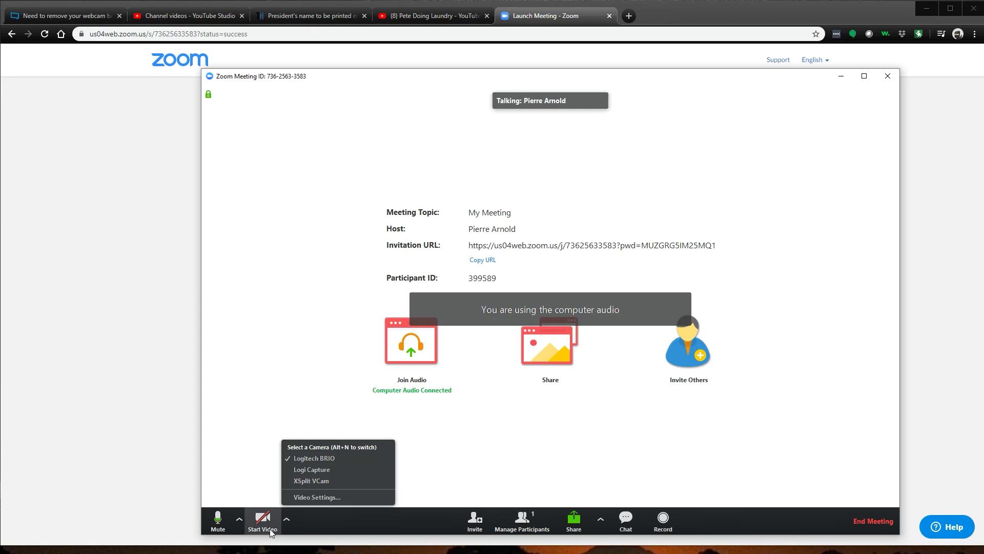
{"action": "left_click", "coordinate": [318, 480]}
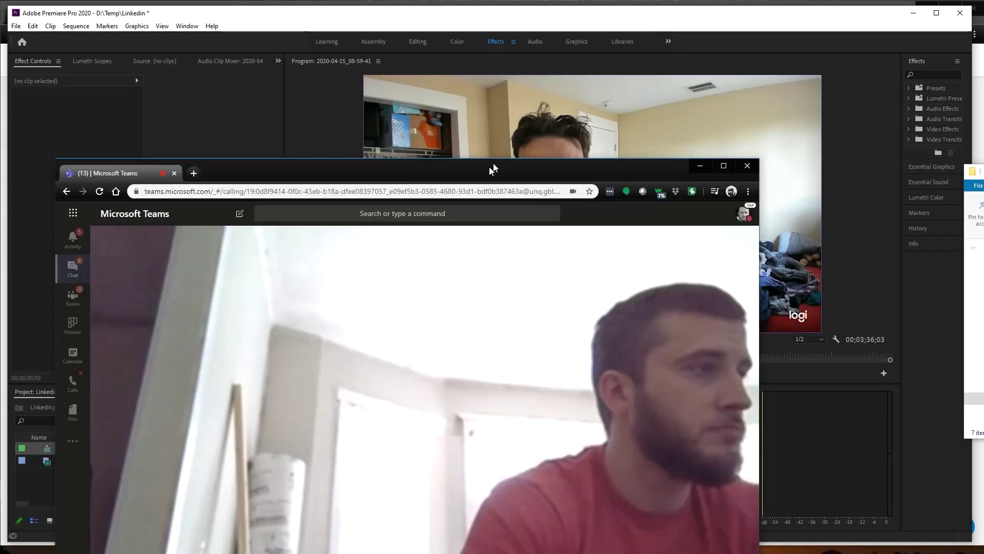
Move and widen the Microsoft Teams call window, select XSplit VCam as the camera in the device settings, and close them.
{"action": "left_click_drag", "start_coordinate": [493, 163], "coordinate": [515, 32]}
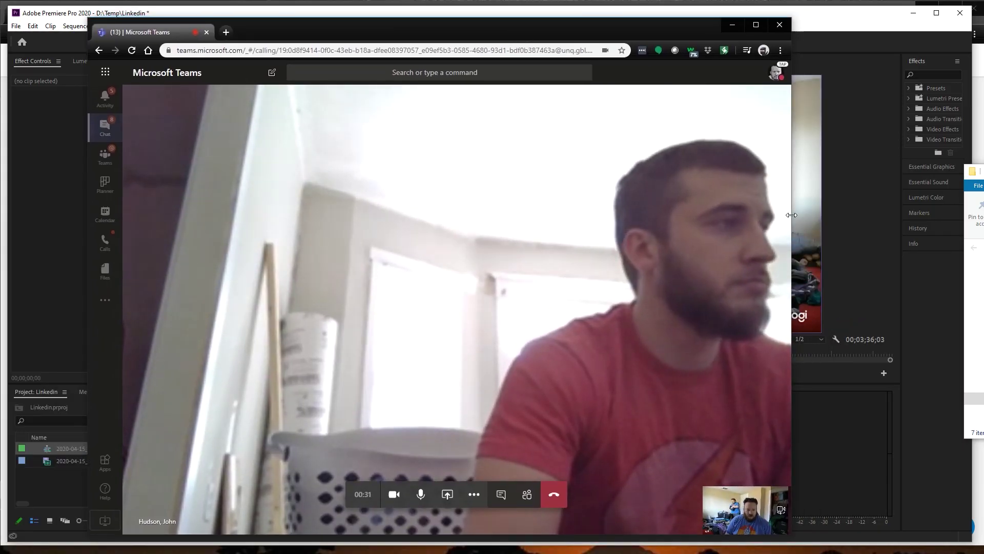
{"action": "left_click_drag", "start_coordinate": [791, 214], "coordinate": [888, 213]}
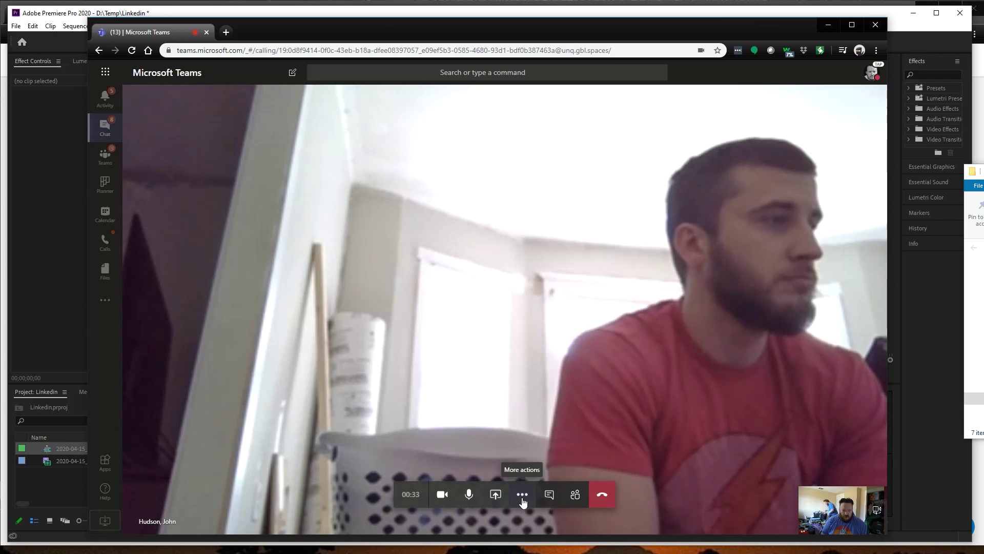
{"action": "left_click", "coordinate": [522, 500]}
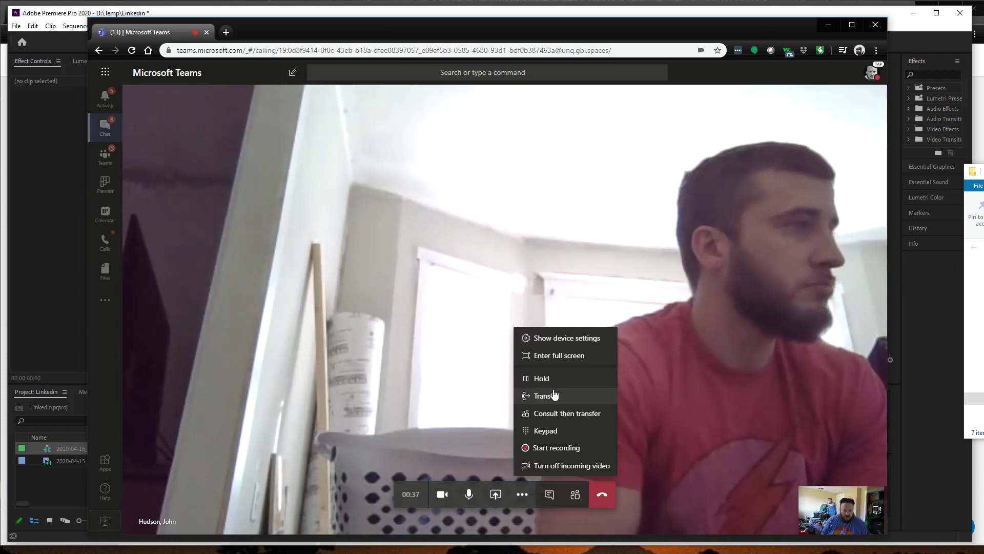
{"action": "left_click", "coordinate": [586, 339]}
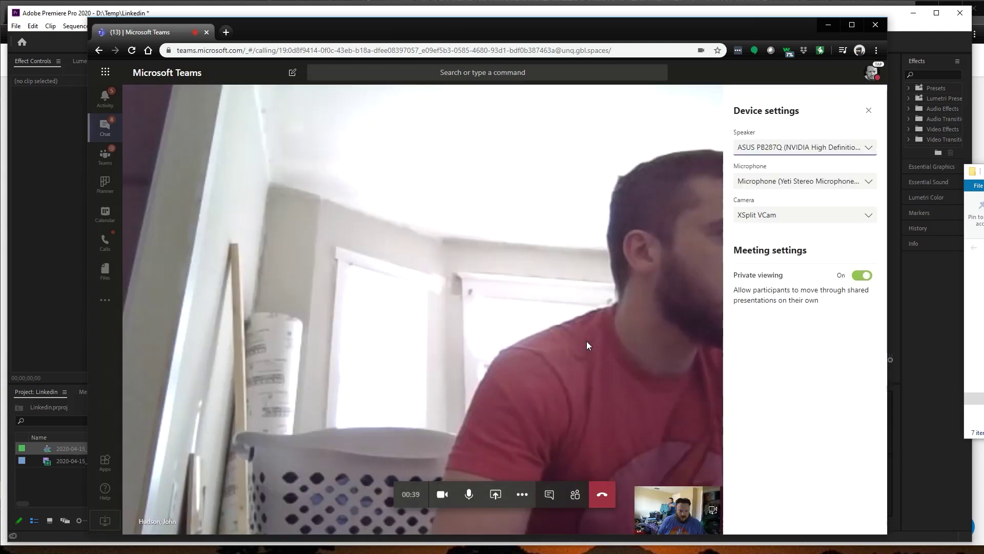
{"action": "left_click", "coordinate": [870, 222]}
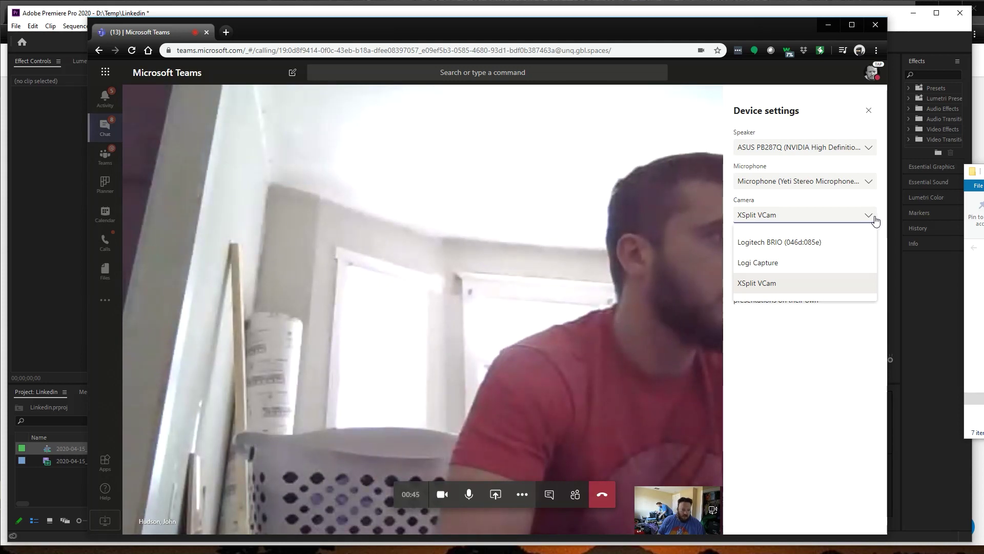
{"action": "left_click", "coordinate": [757, 288]}
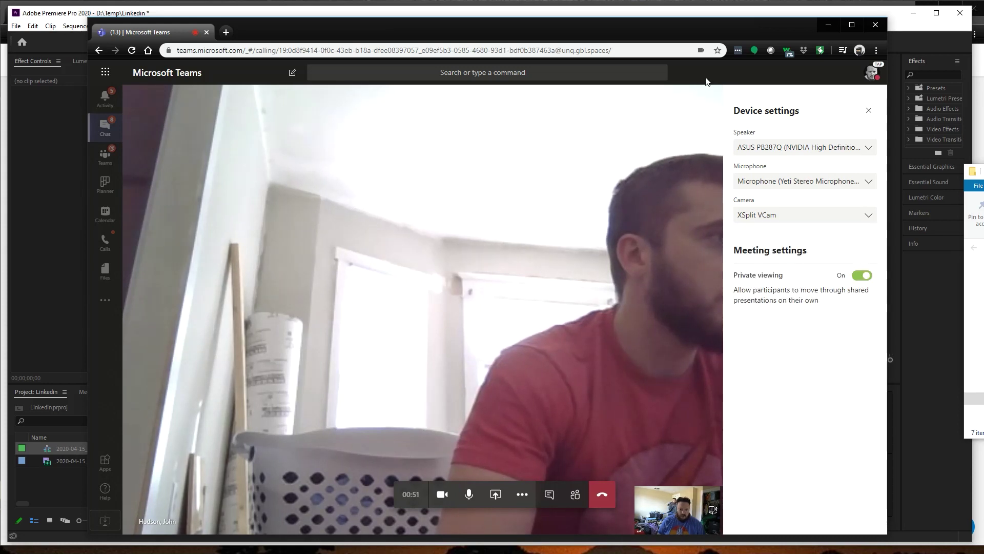
{"action": "left_click", "coordinate": [870, 112]}
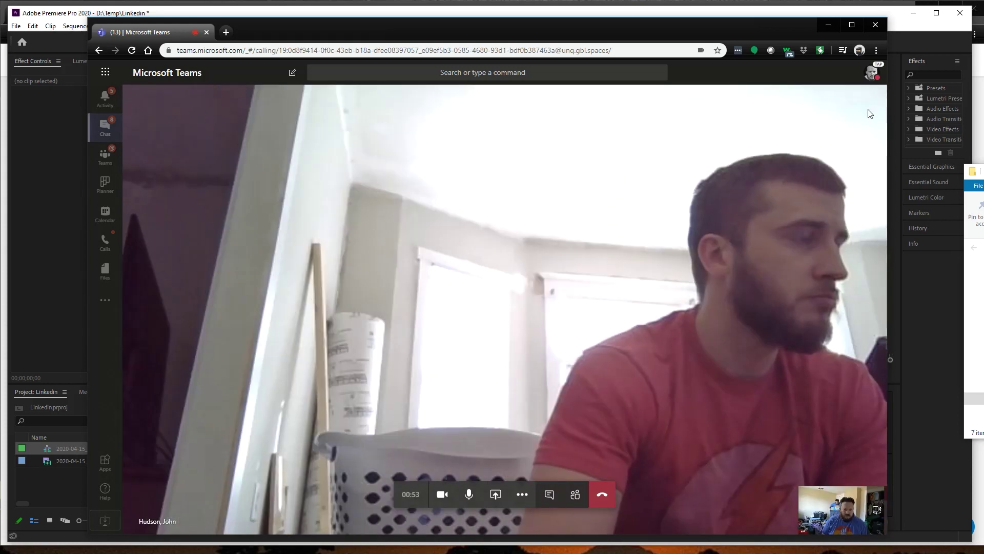